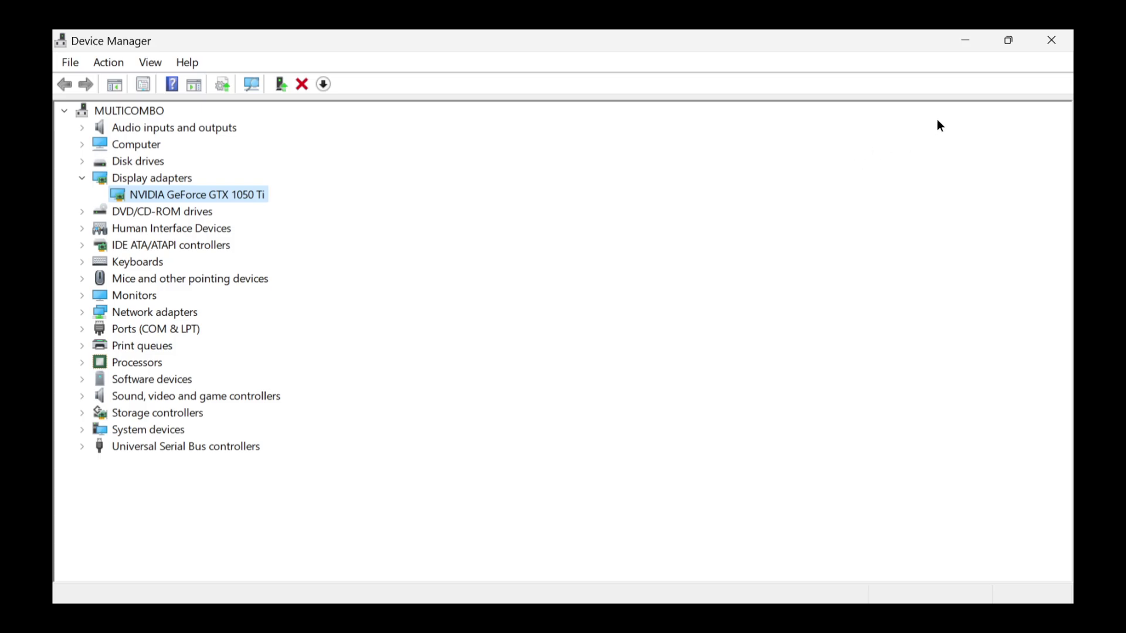
Step: Close Device Manager, switch to the Edge browser and search Google for "nvidia driver download"
left_click(1053, 44)
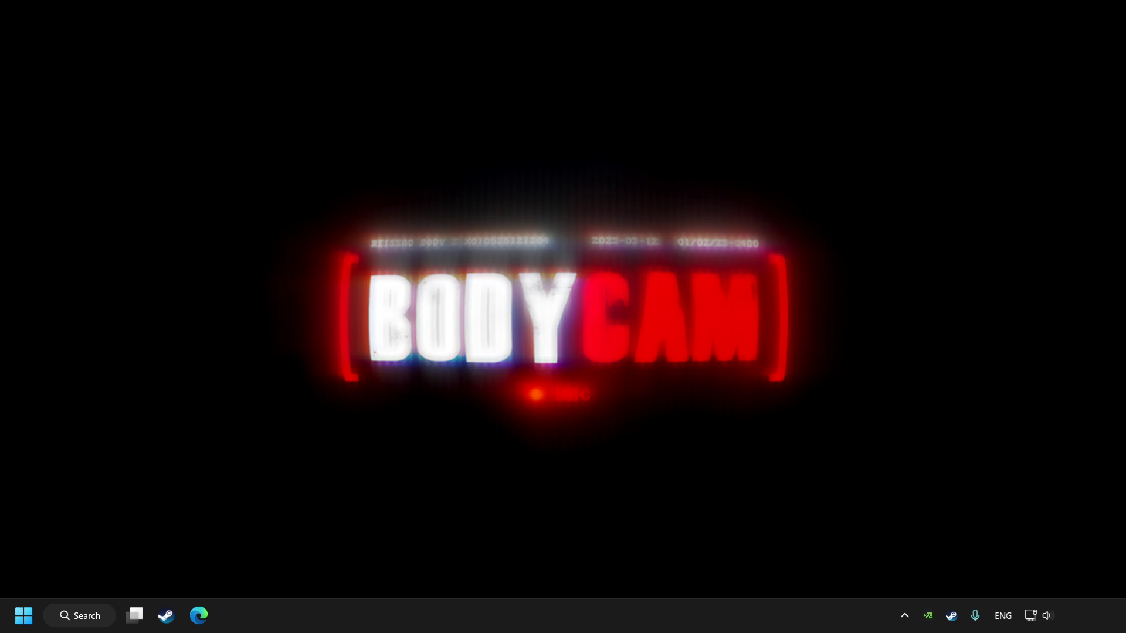
left_click(200, 617)
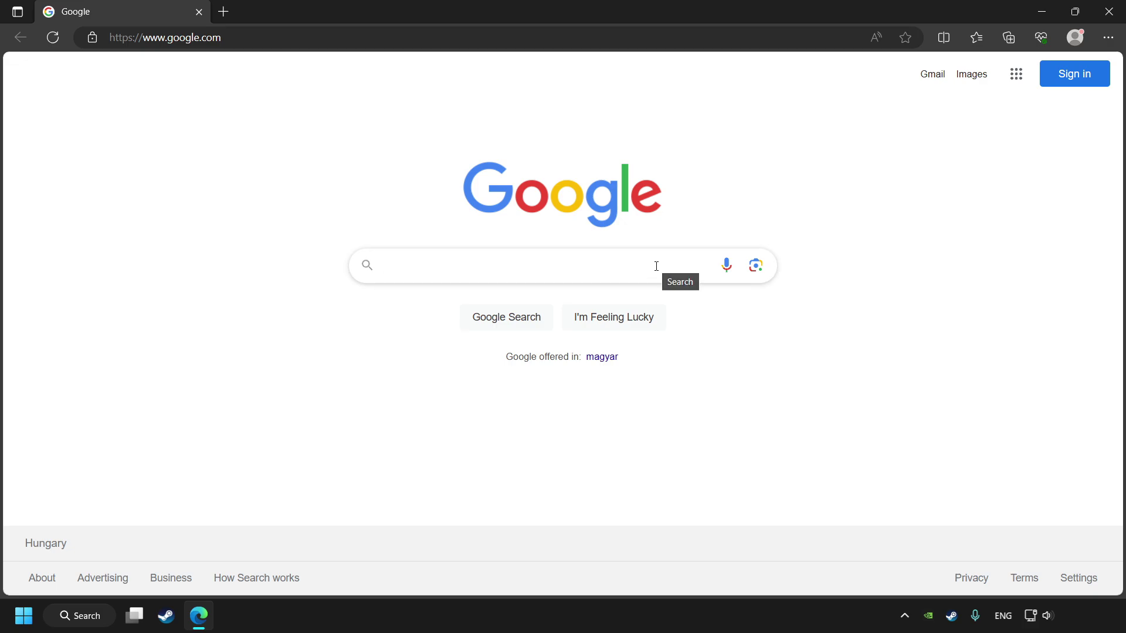
type("nvidi")
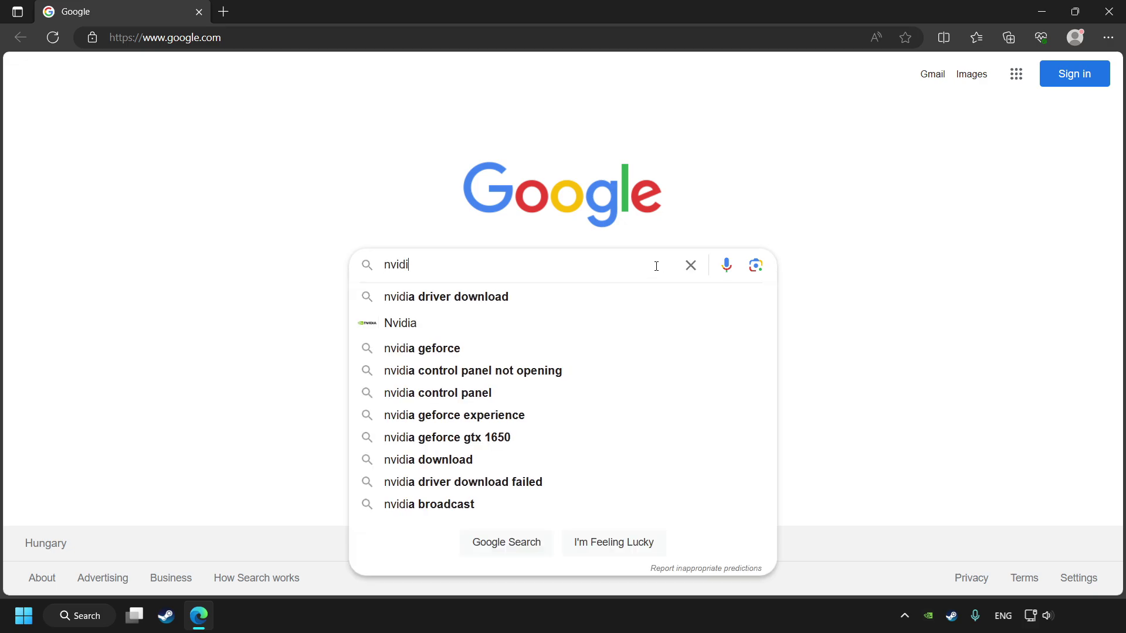
type("a driv")
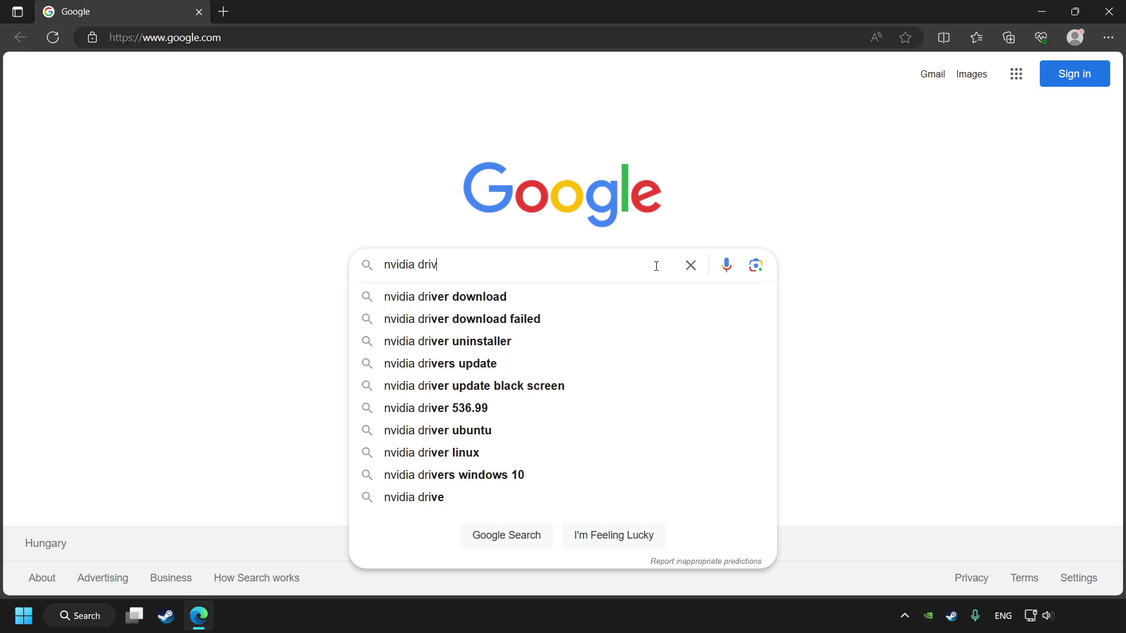
type("er download")
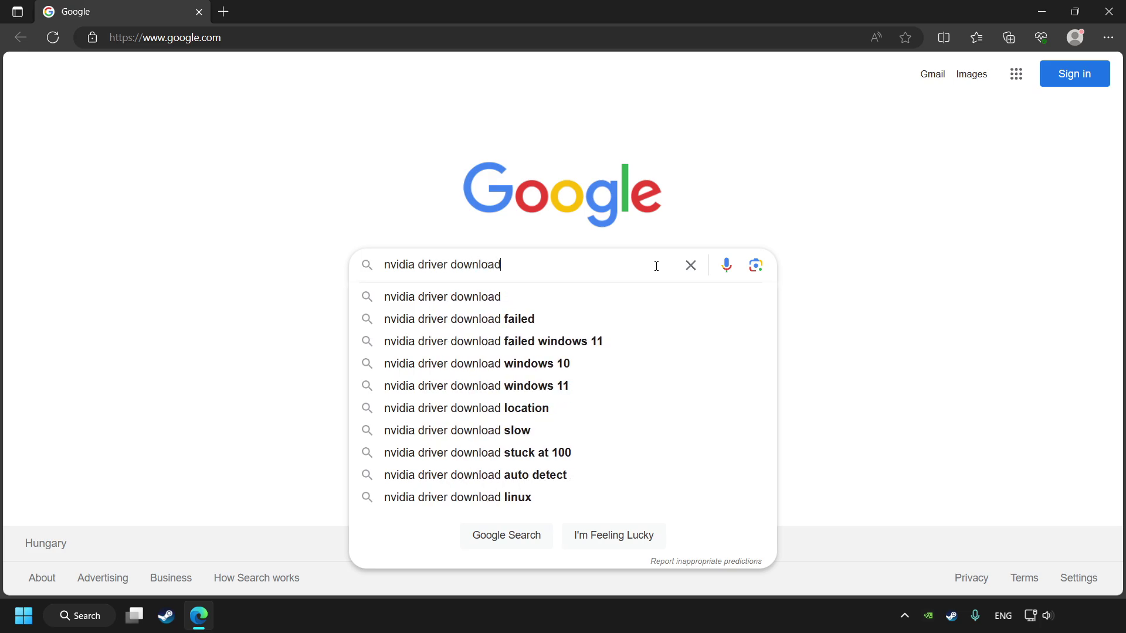
left_click(506, 535)
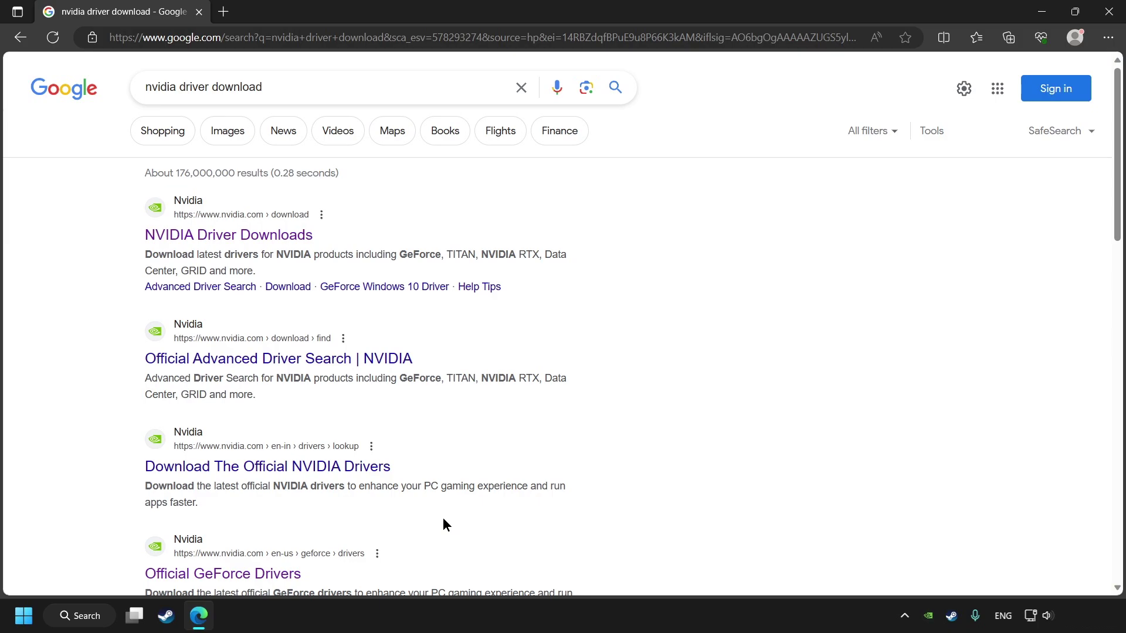
Step: Download GeForce Experience from the Official GeForce Drivers search result and accept the terms to install it
scroll(443, 524, "down", 2)
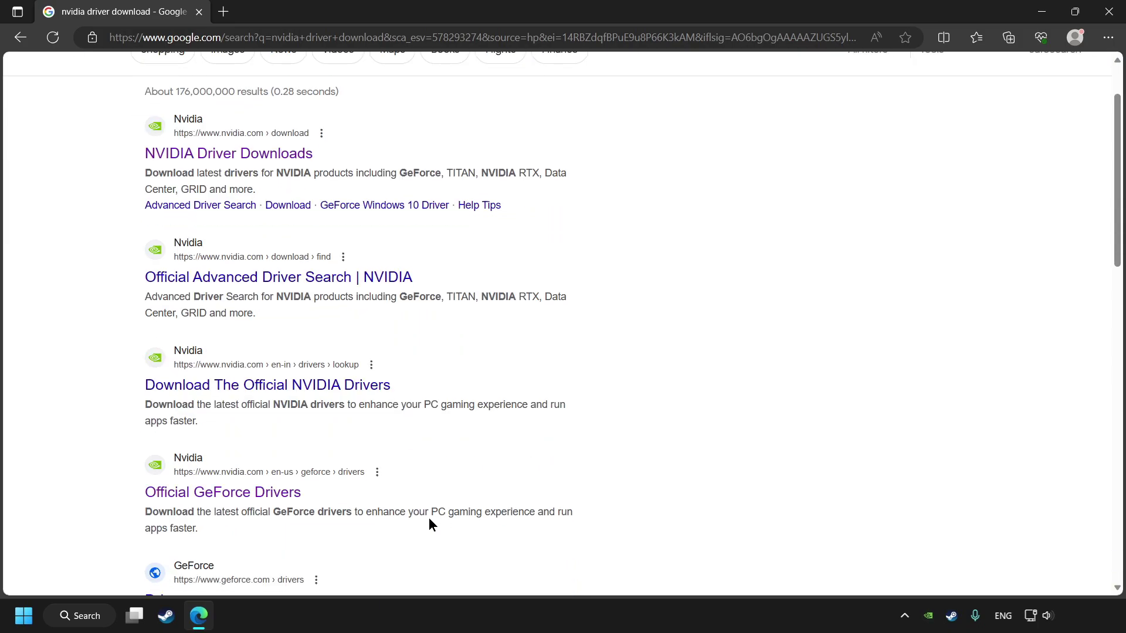
left_click(254, 498)
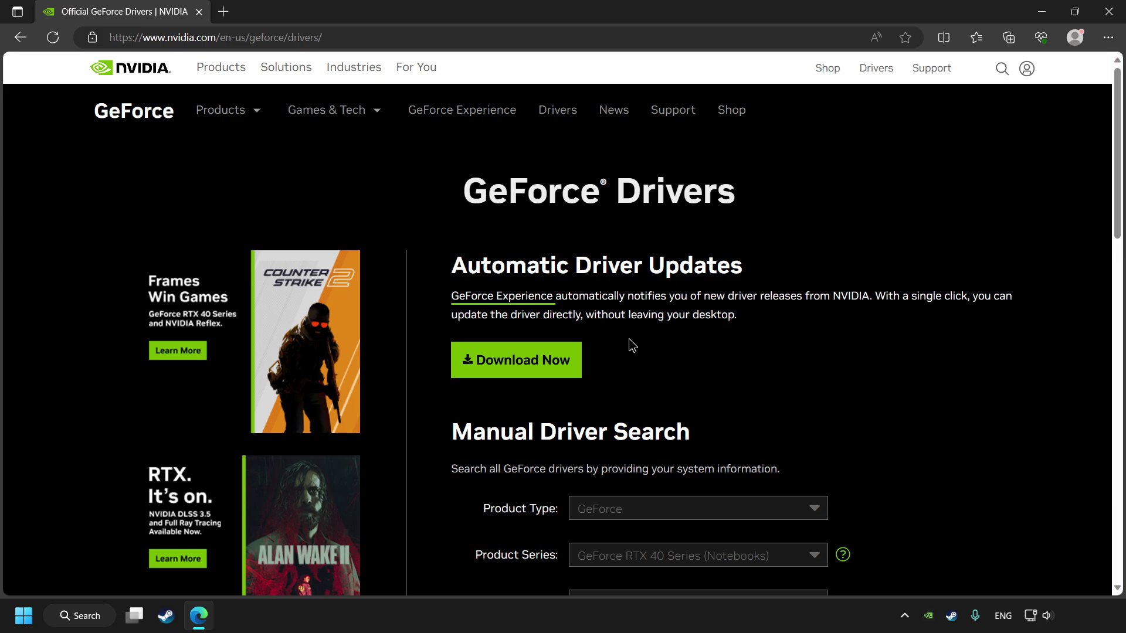
left_click(528, 375)
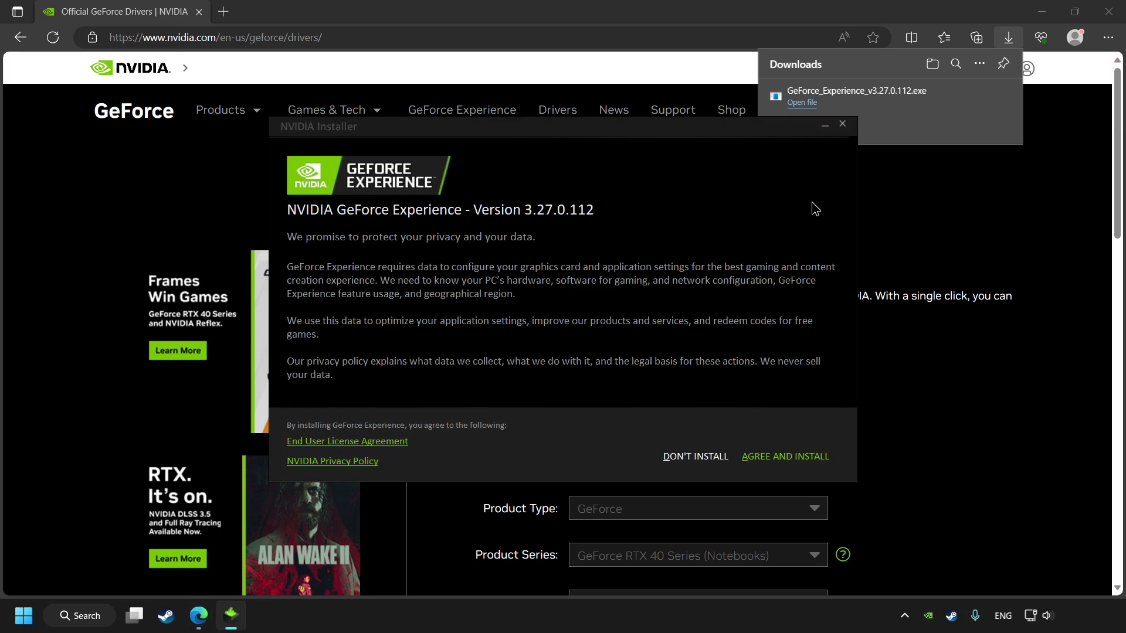
left_click(789, 464)
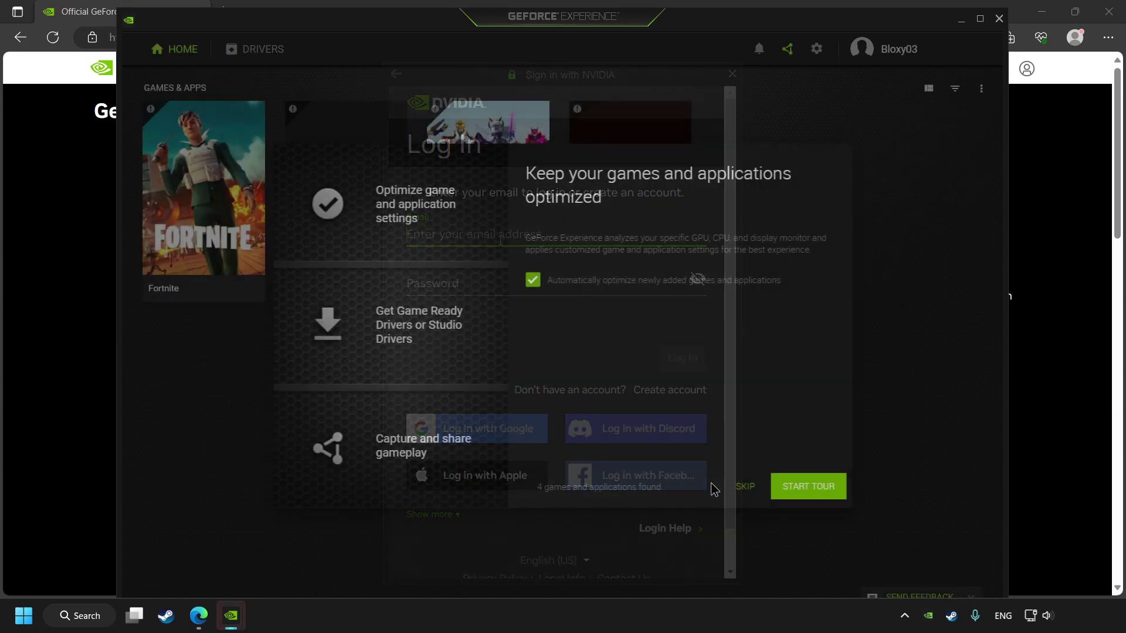
Step: Skip the GeForce Experience introduction tour and check for graphics driver updates
left_click(745, 493)
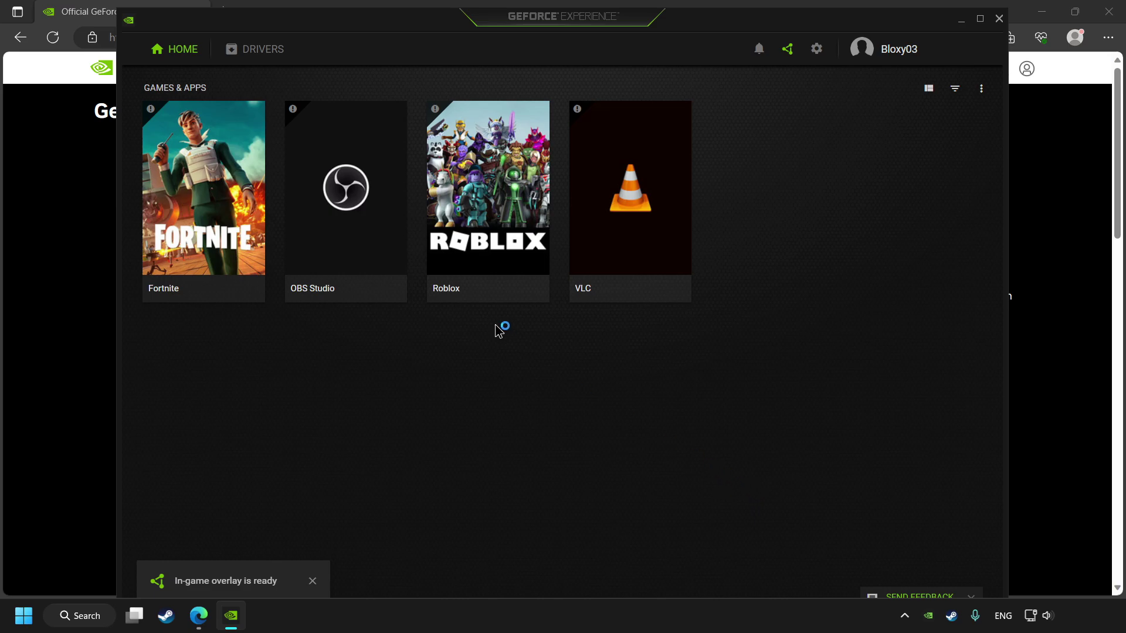
left_click(256, 63)
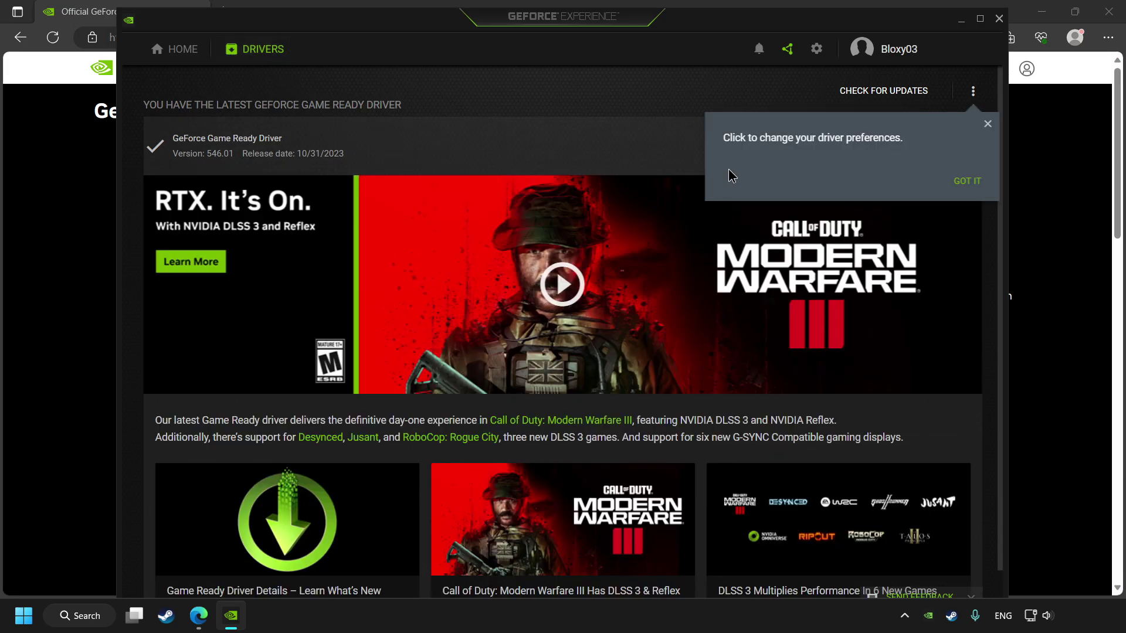
left_click(967, 180)
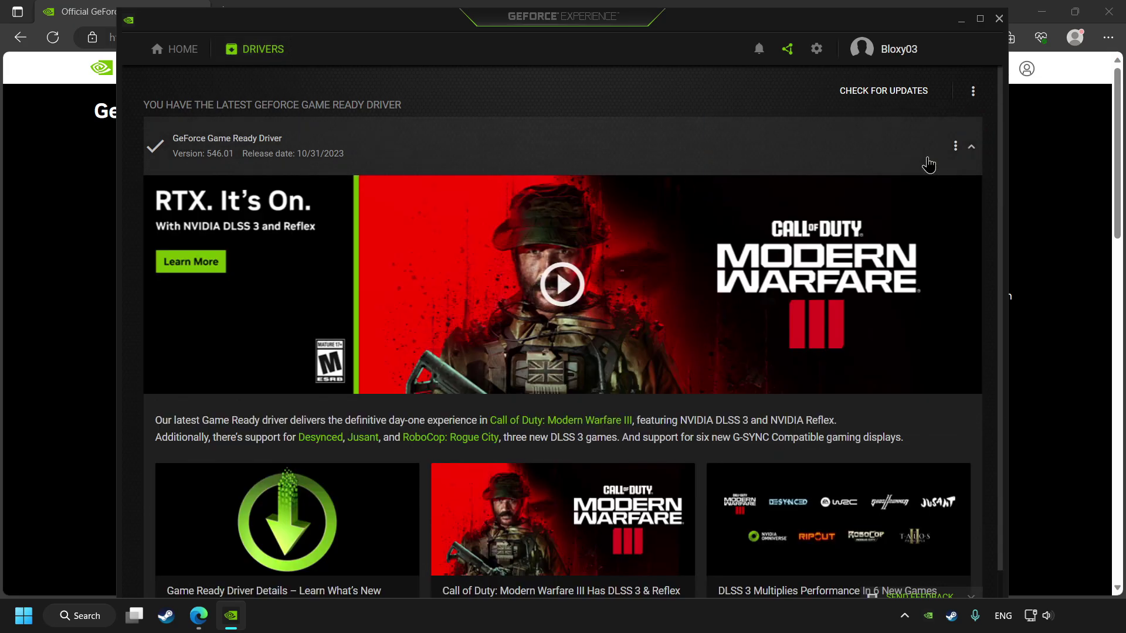
left_click(877, 98)
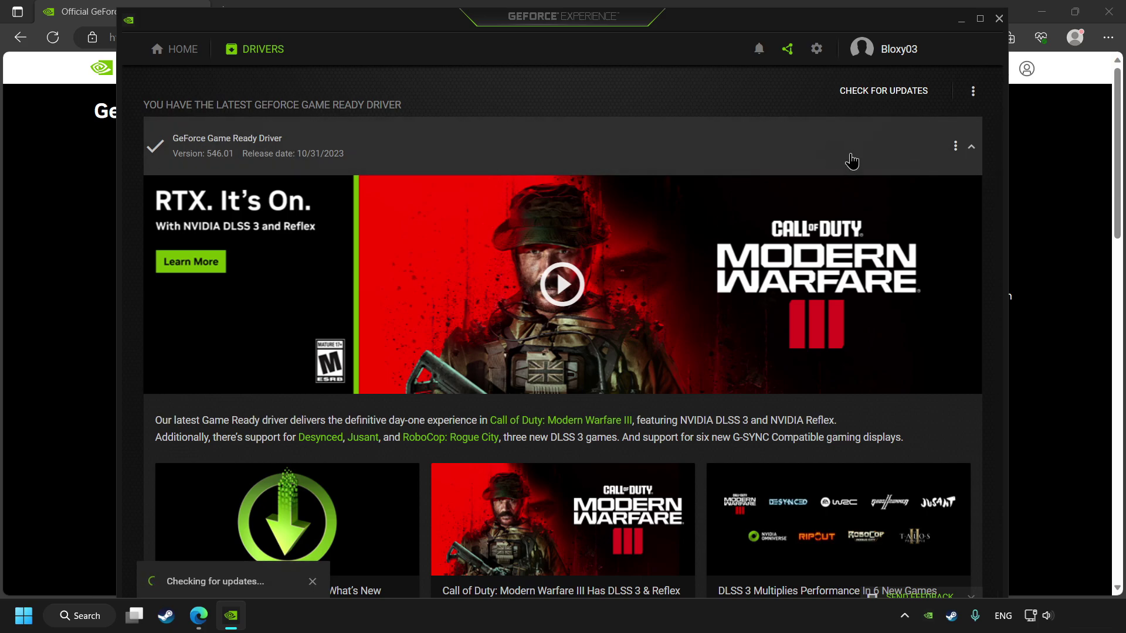
Step: Turn off the in-game overlay in the general settings and close GeForce Experience
left_click(789, 50)
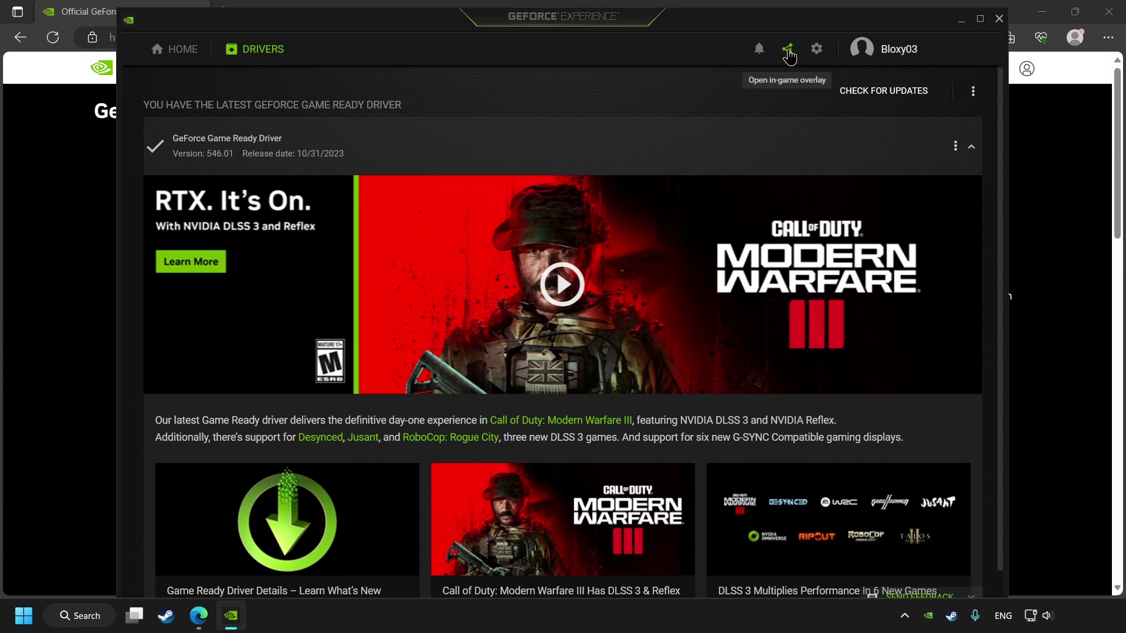
left_click(817, 51)
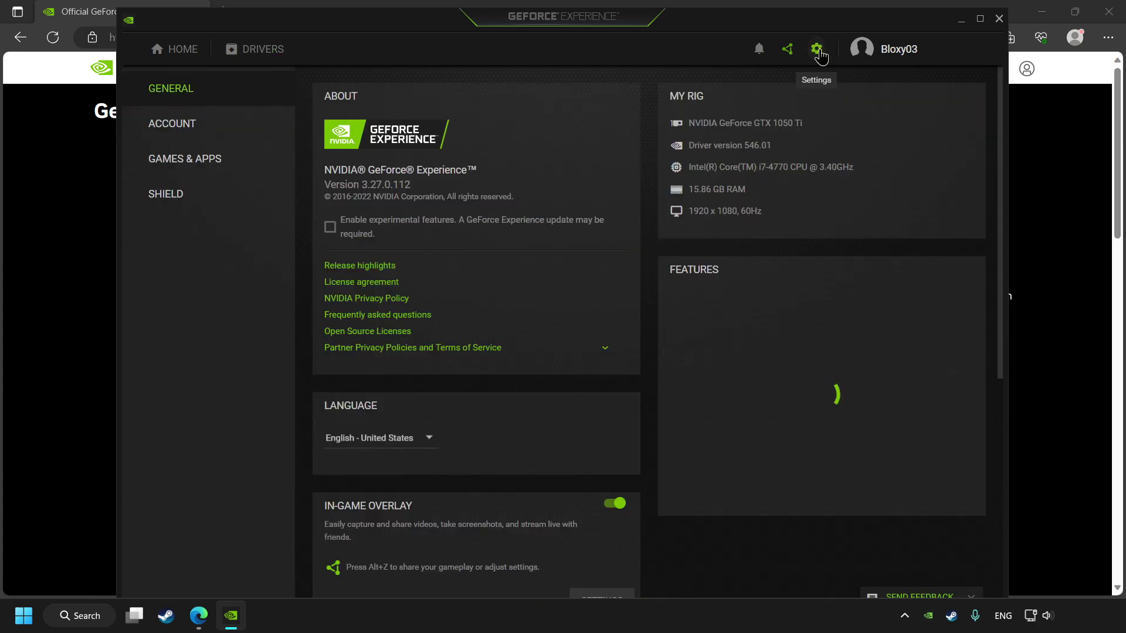
scroll(593, 319, "down", 3)
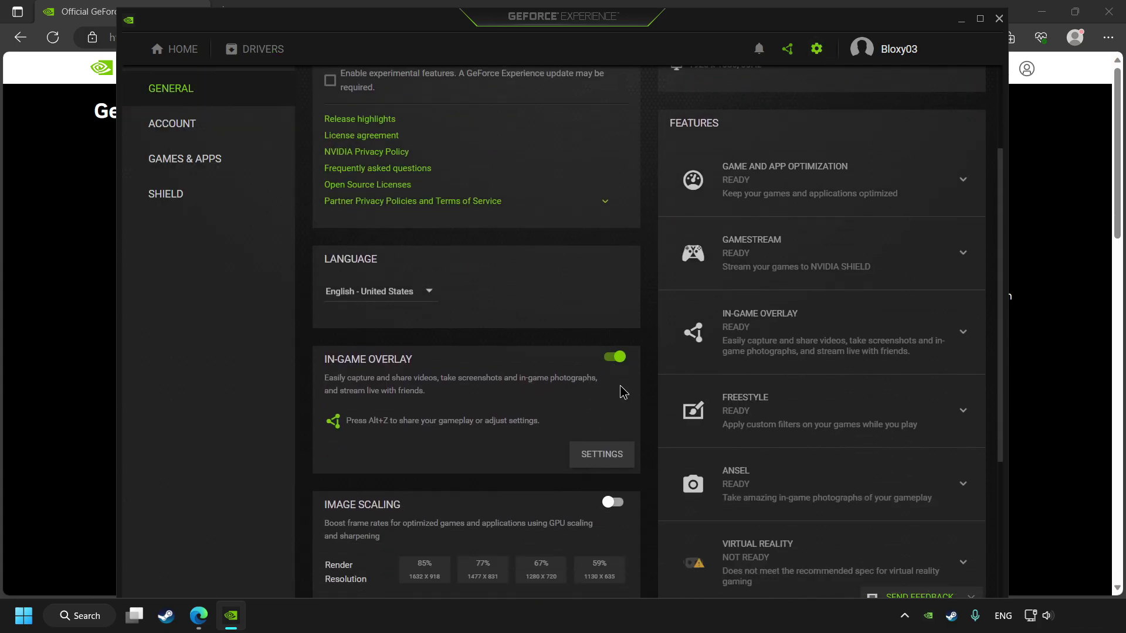
left_click(614, 359)
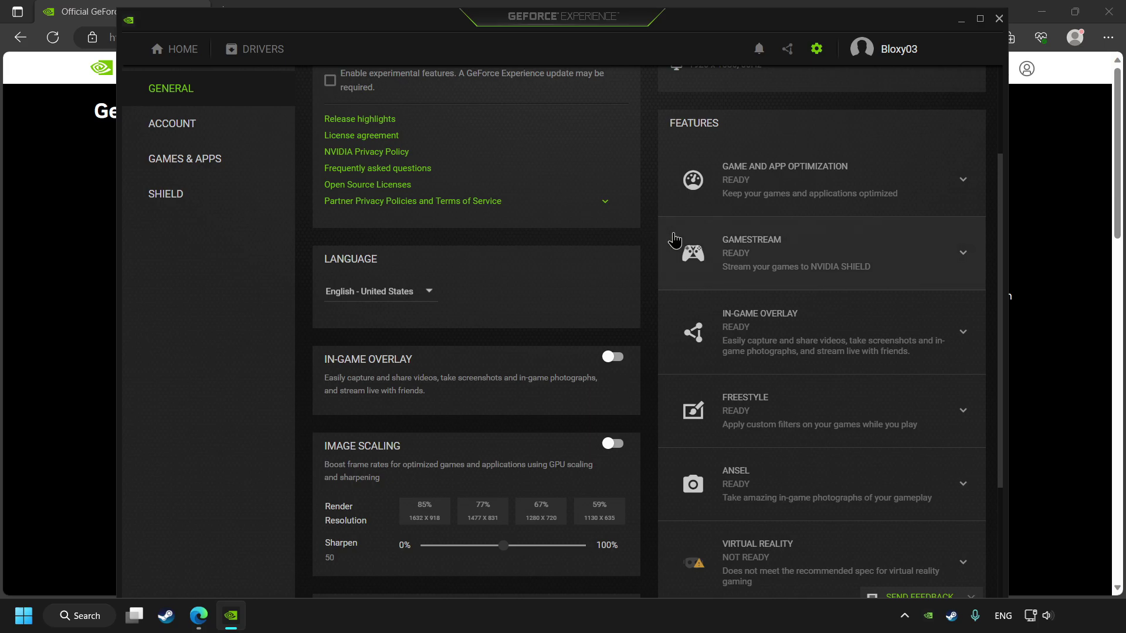
left_click(999, 19)
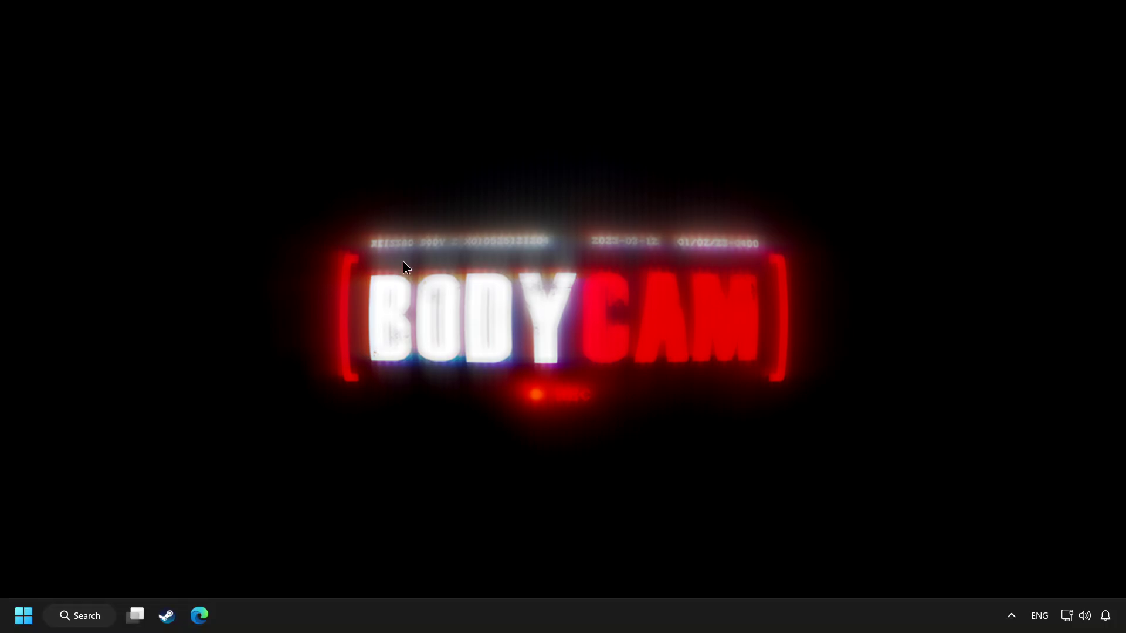
Step: Open NVIDIA Control Panel from the desktop and display the Manage 3D settings page
right_click(509, 256)
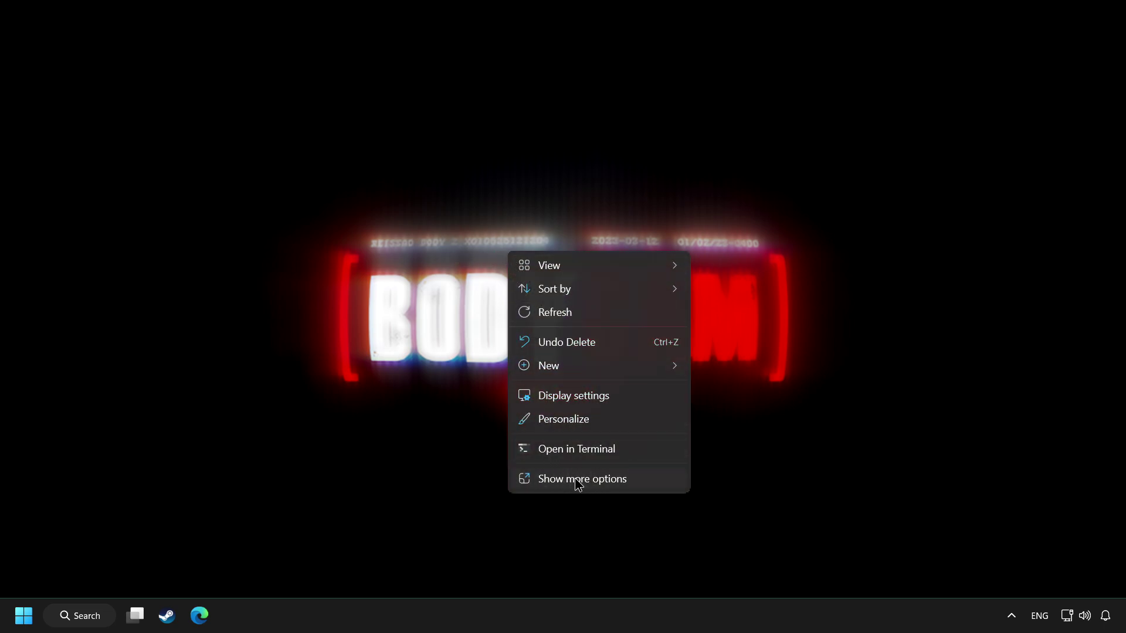
left_click(638, 480)
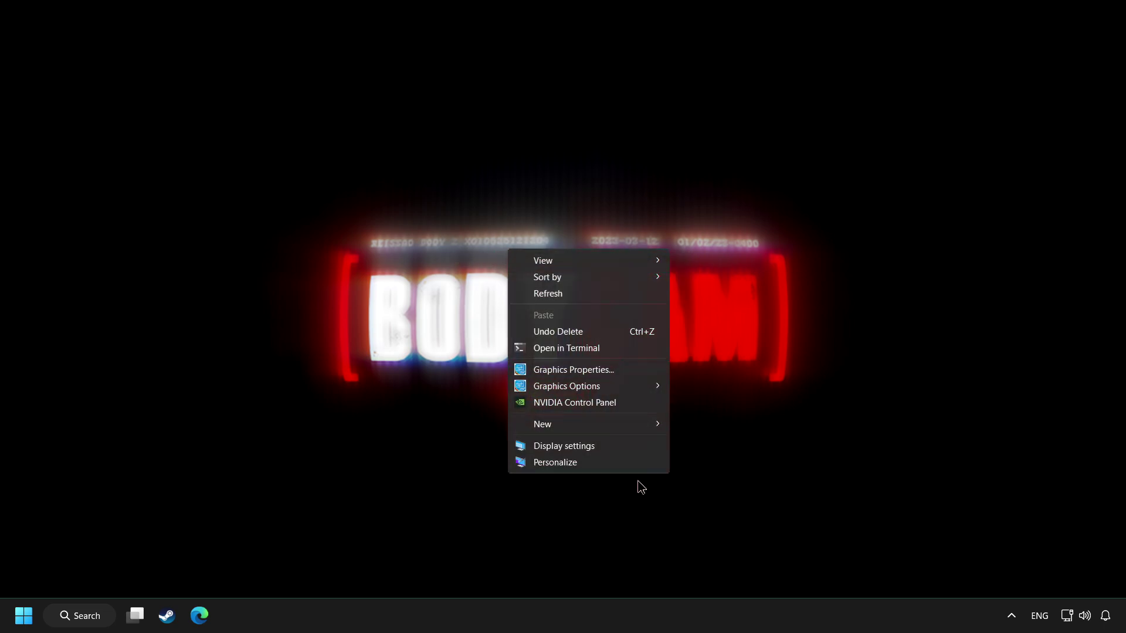
left_click(581, 407)
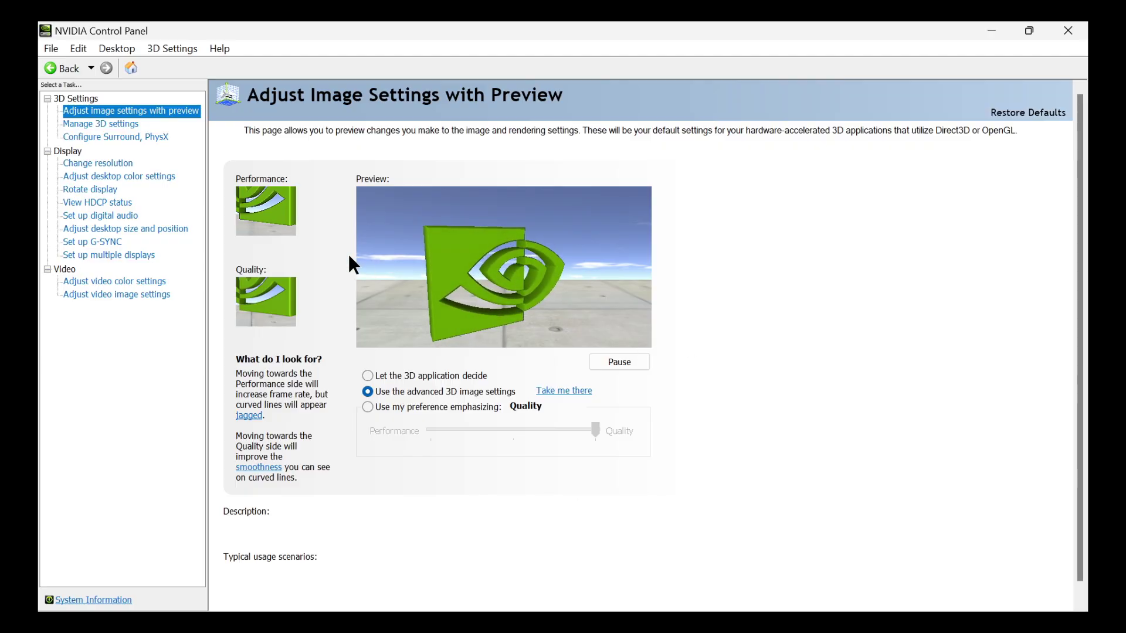
left_click(130, 125)
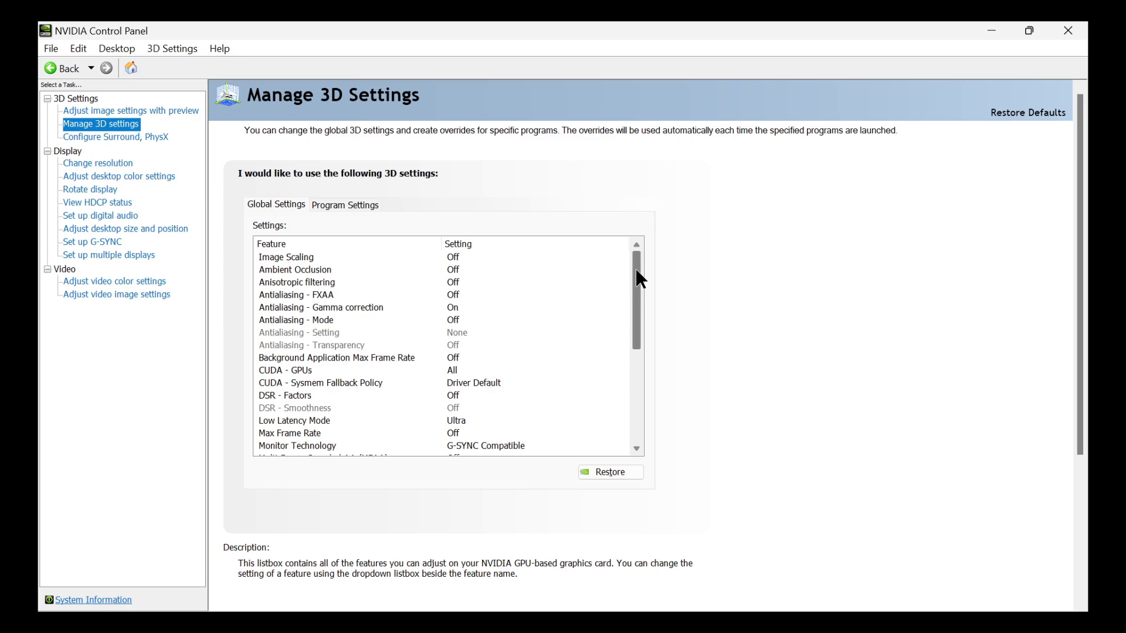
Step: Set Low Latency Mode to Ultra in the global 3D settings
mouse_move(636, 269)
left_mouse_down()
mouse_move(631, 375)
mouse_move(638, 269)
left_mouse_up()
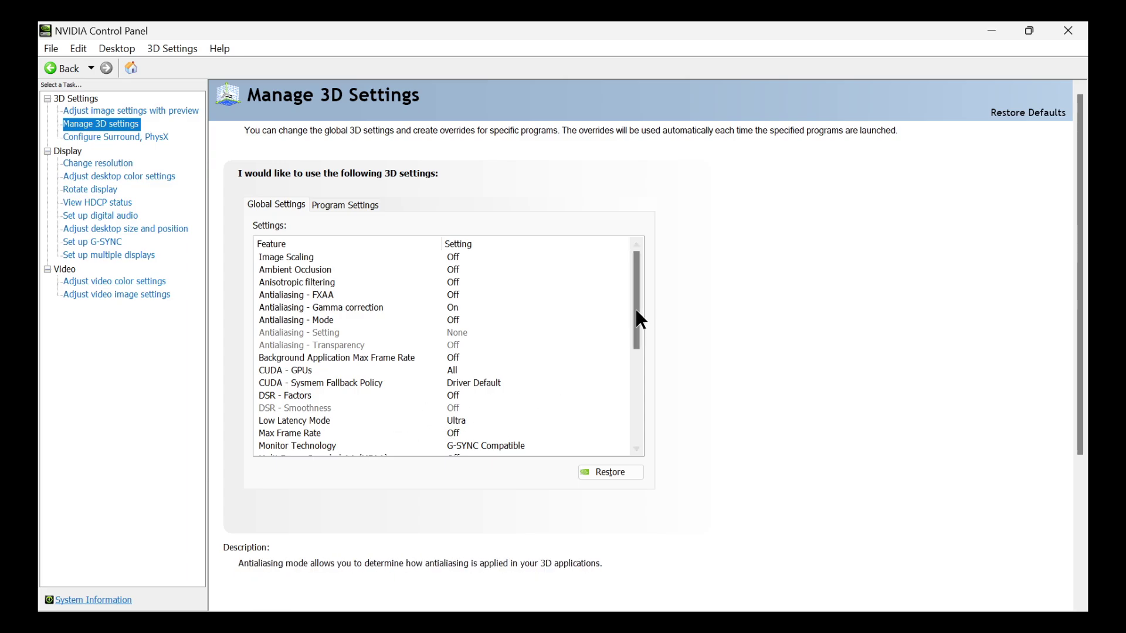
left_click_drag(638, 303, 637, 325)
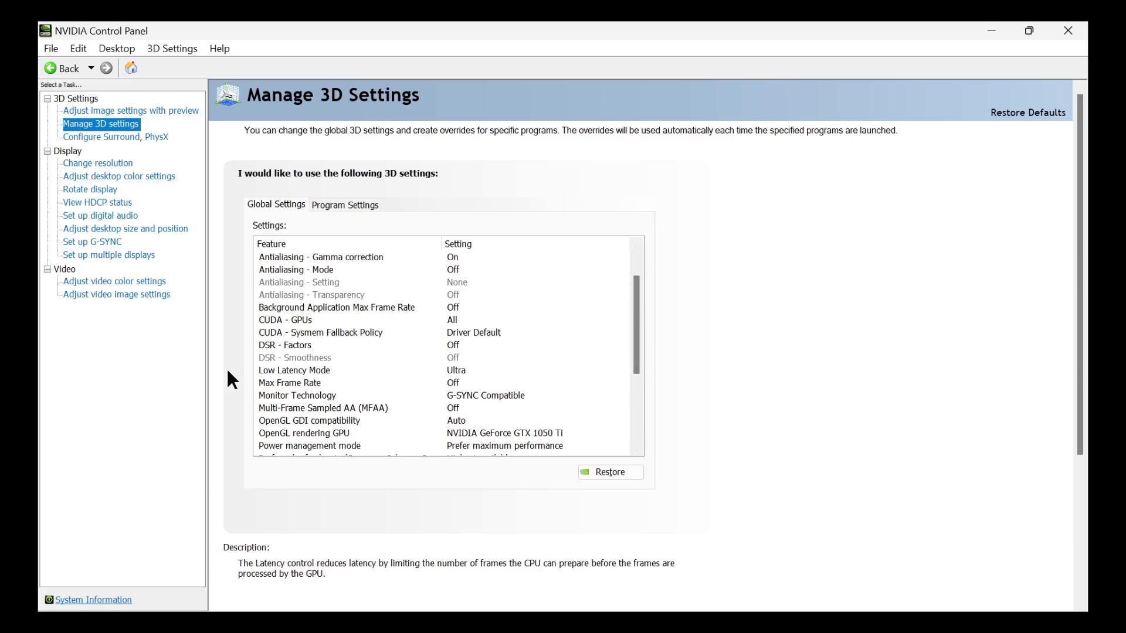
left_click(458, 377)
left_click(459, 377)
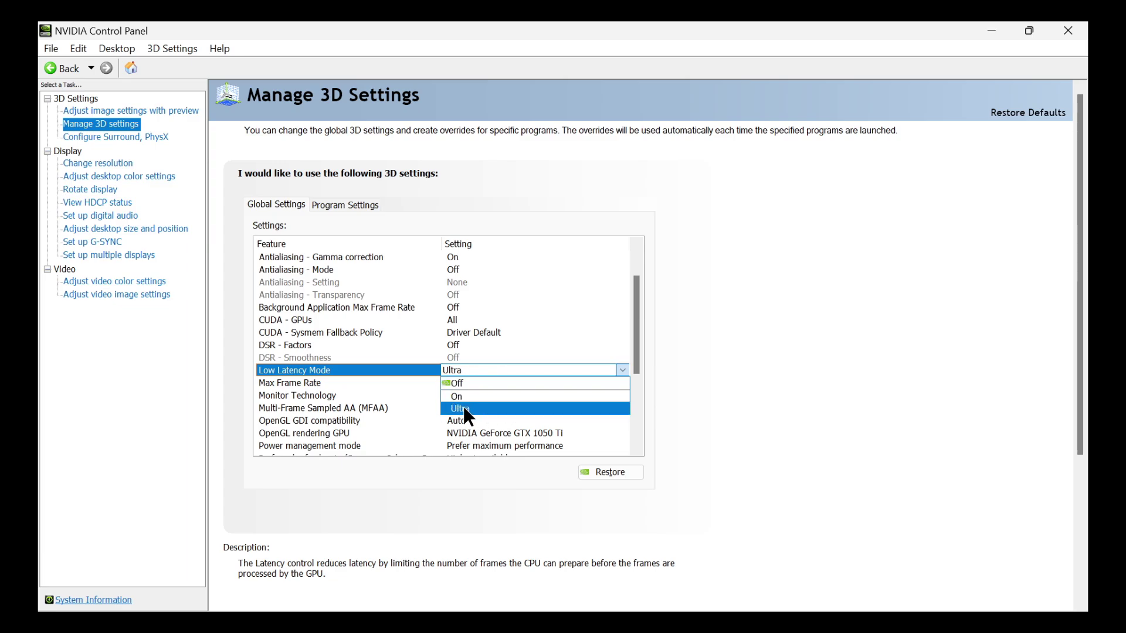
left_click(697, 376)
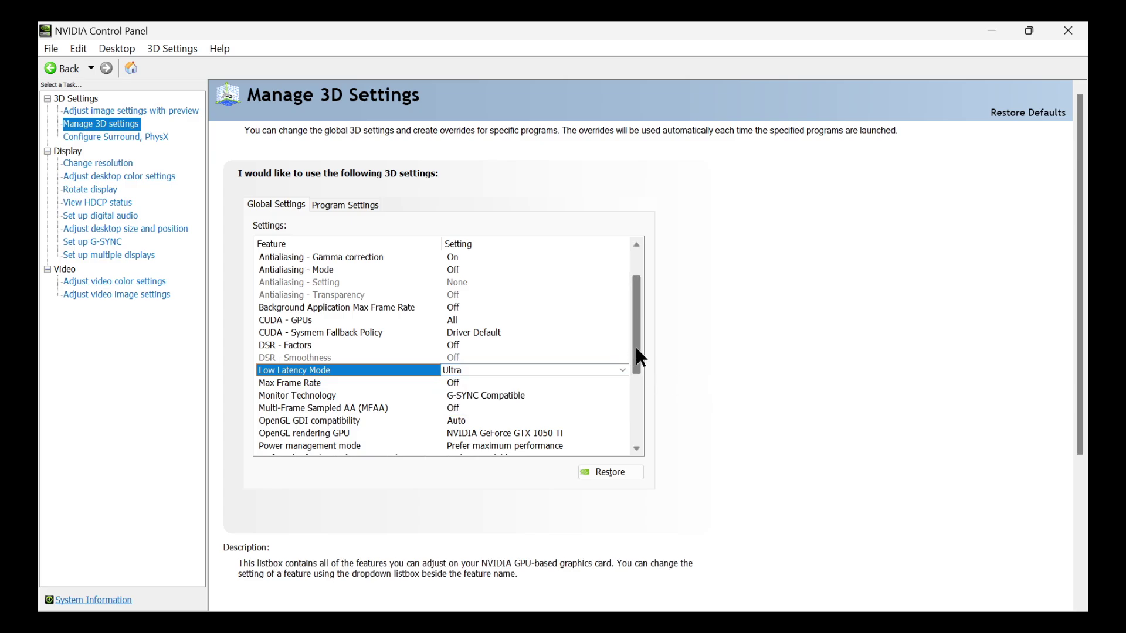
Step: Set Monitor Technology to G-SYNC Compatible in the global 3D settings
left_click_drag(638, 341, 638, 365)
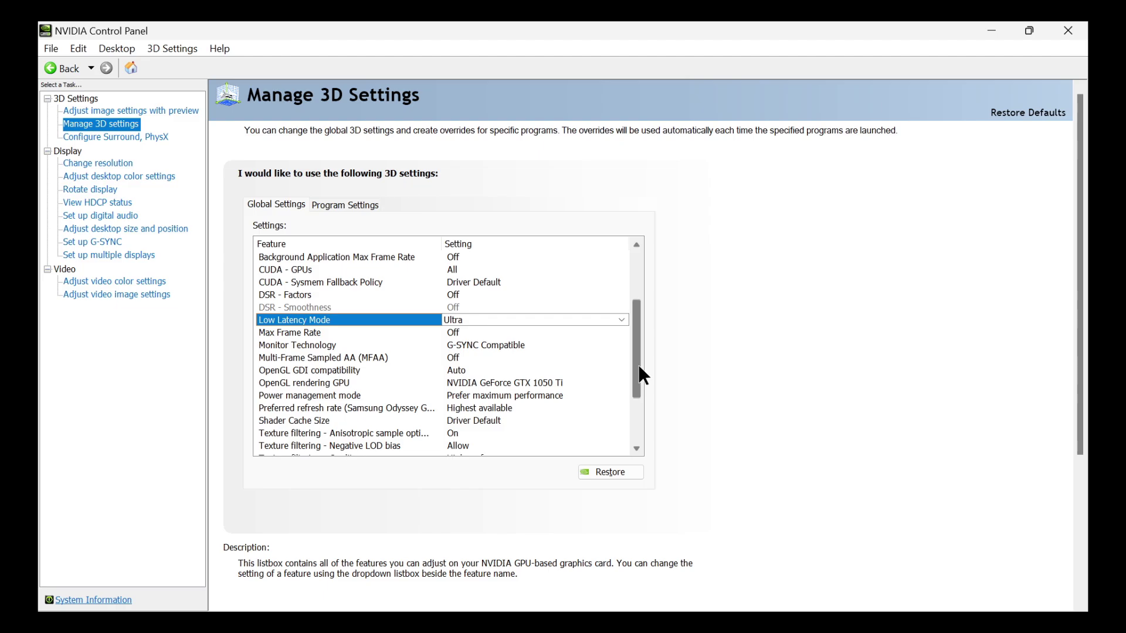
left_click(466, 346)
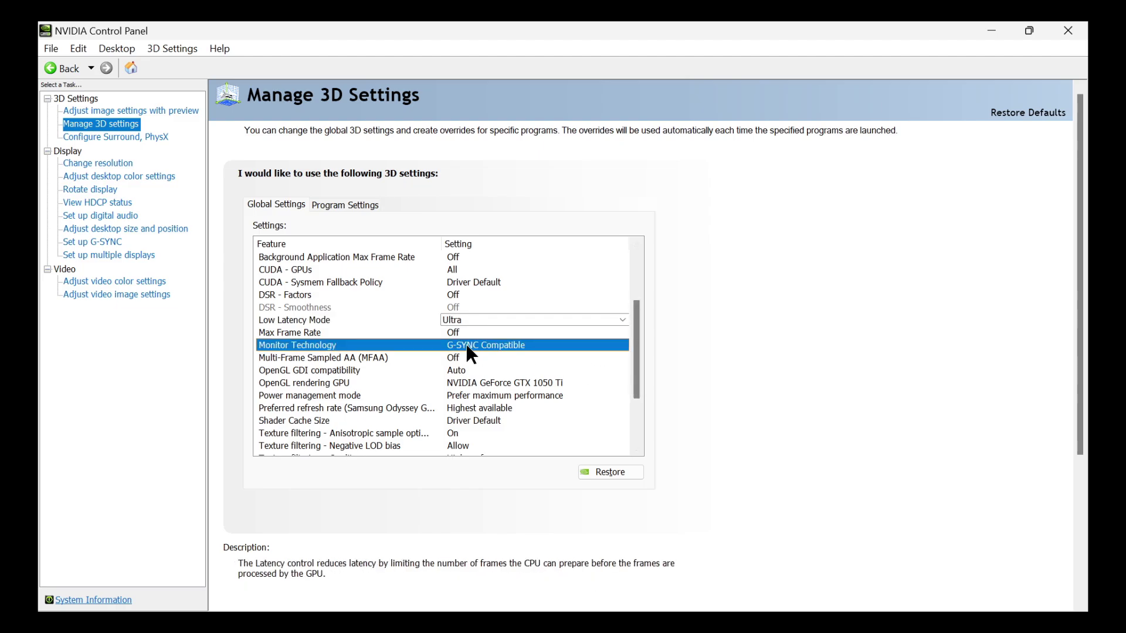
left_click(467, 346)
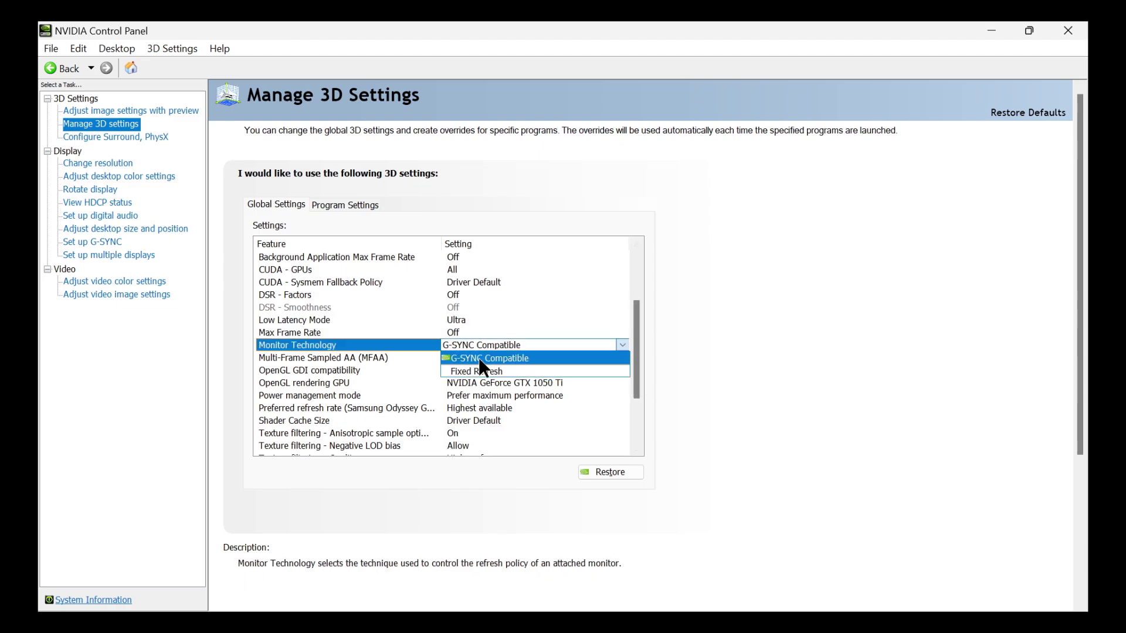
left_click(506, 347)
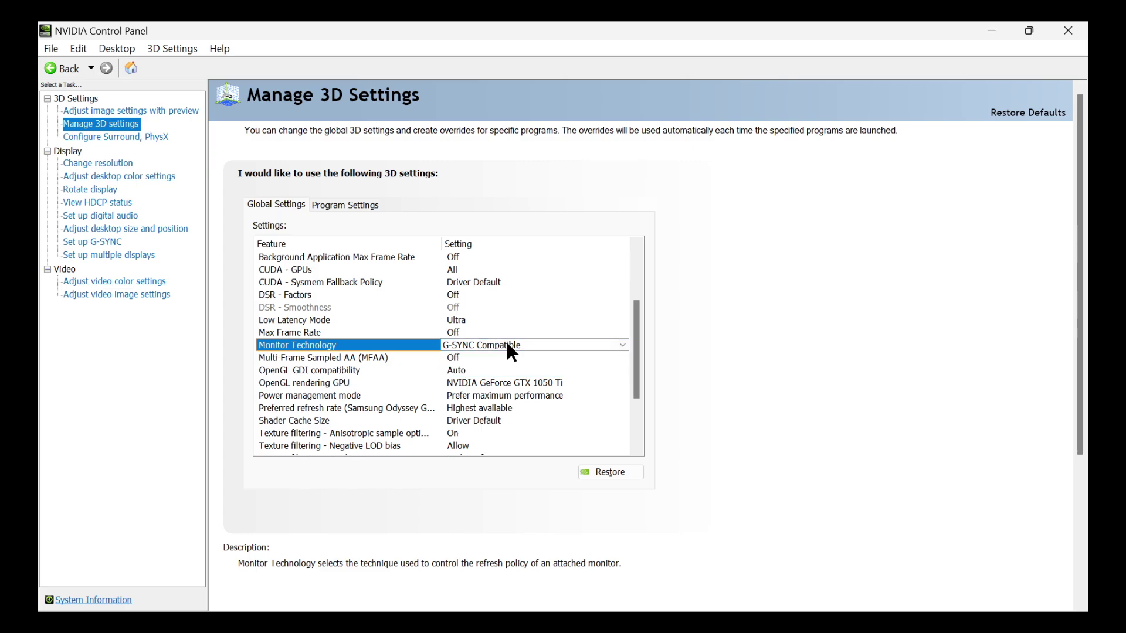
Step: Set Power management mode to Prefer maximum performance in the global 3D settings
scroll(639, 355, "down", 1)
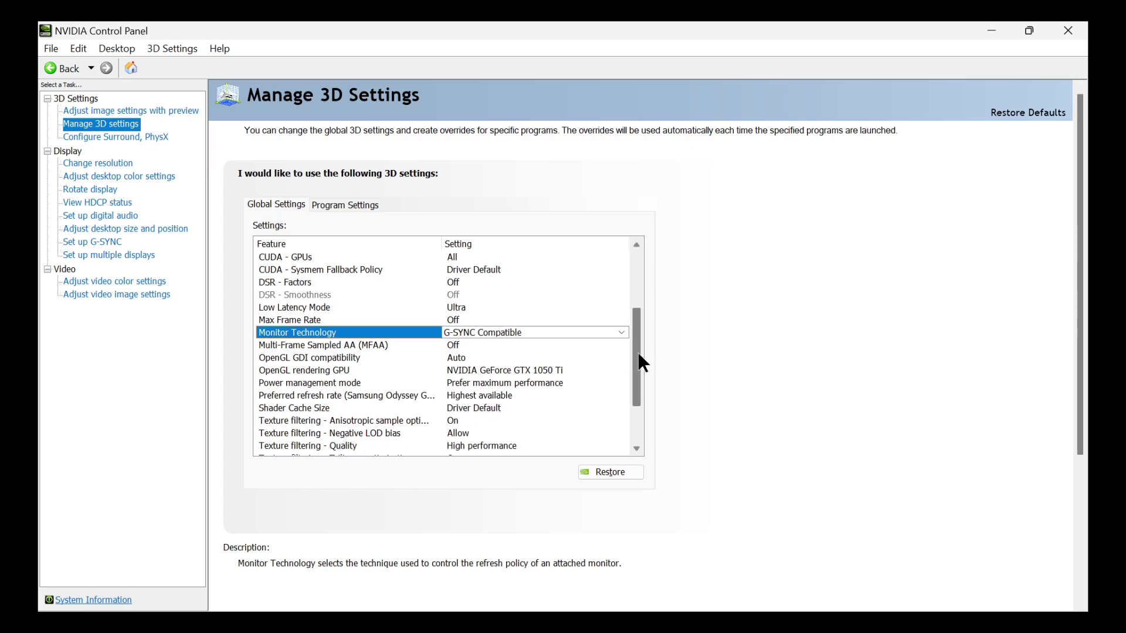
scroll(639, 360, "down", 2)
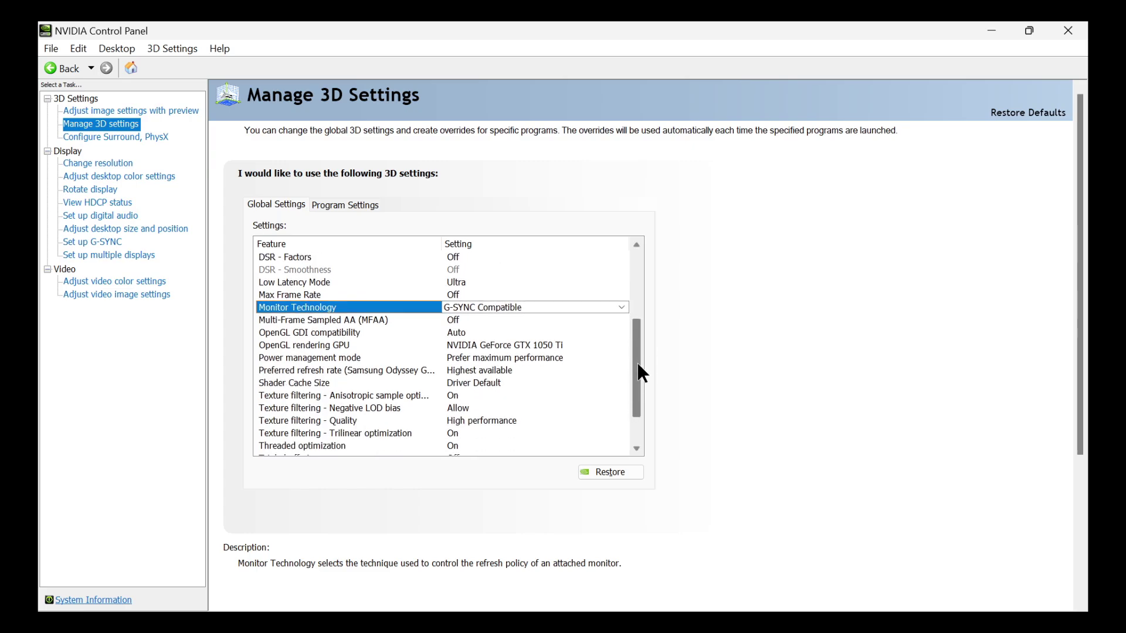
left_click(499, 358)
left_click(487, 359)
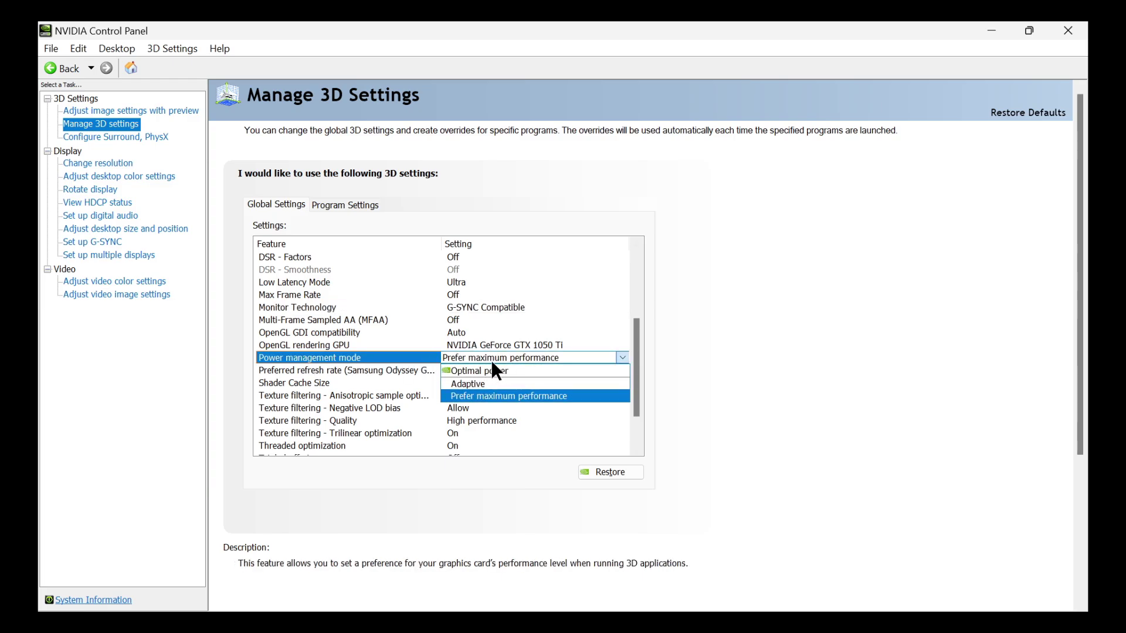
left_click(501, 395)
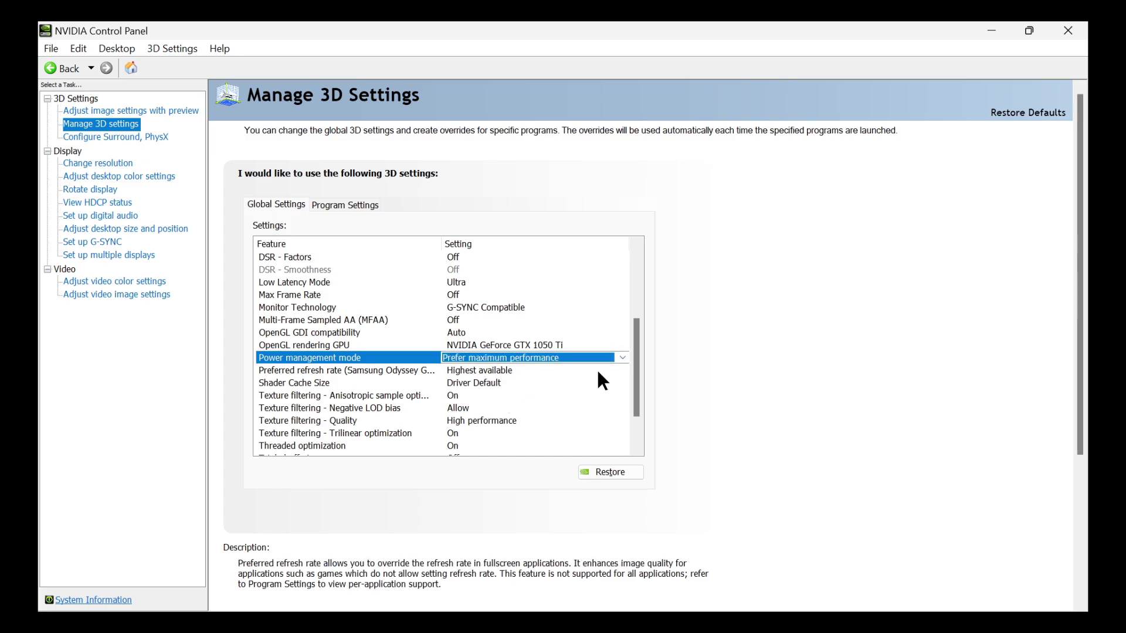
Step: Set Texture filtering - Quality to High performance in the global 3D settings and check the rest of the list
left_click_drag(634, 371, 628, 388)
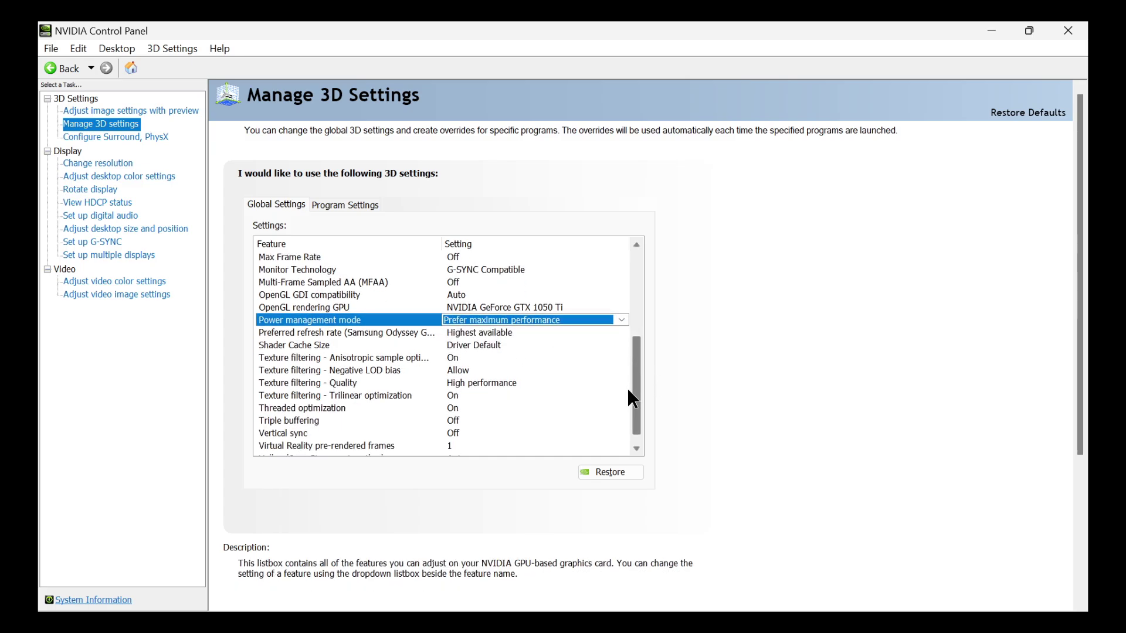
left_click(491, 385)
left_click(491, 385)
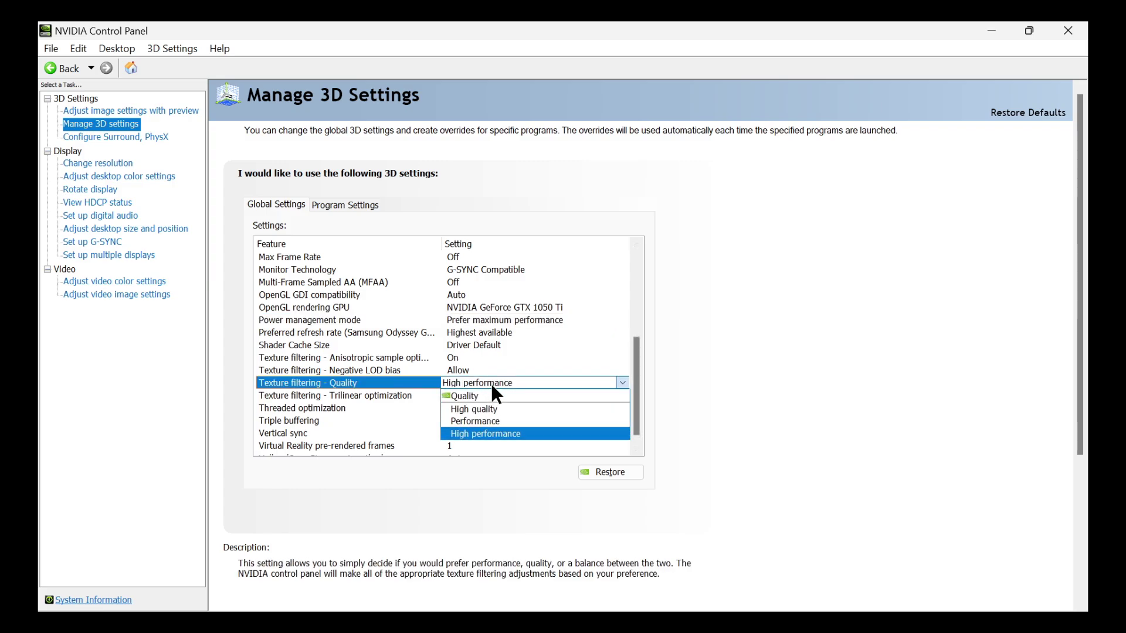
left_click(497, 434)
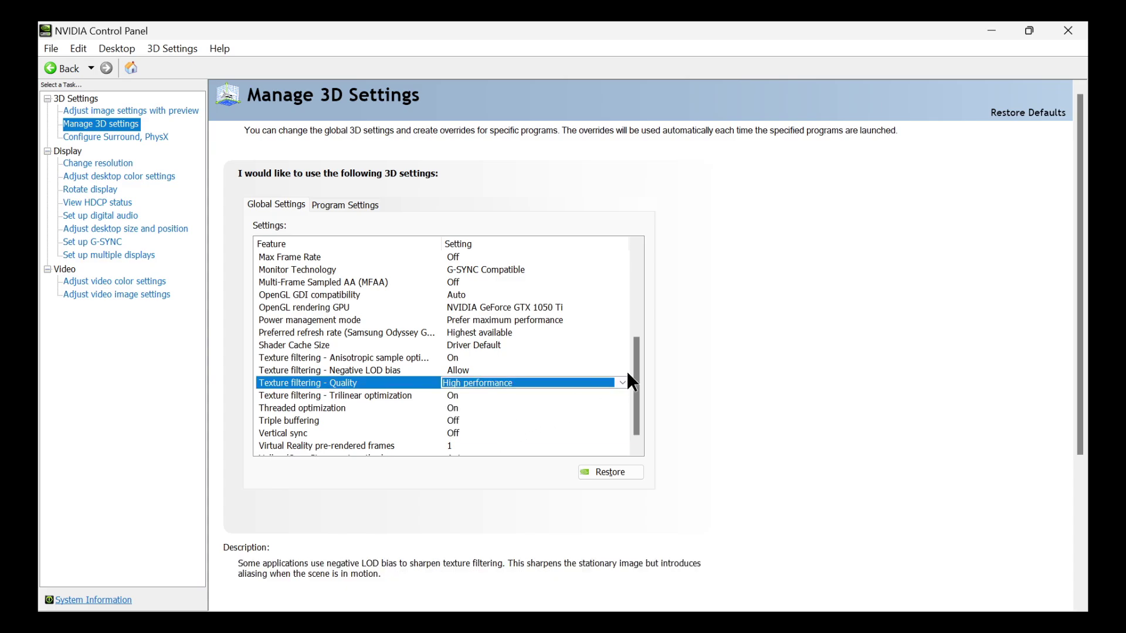
scroll(637, 384, "down", 1)
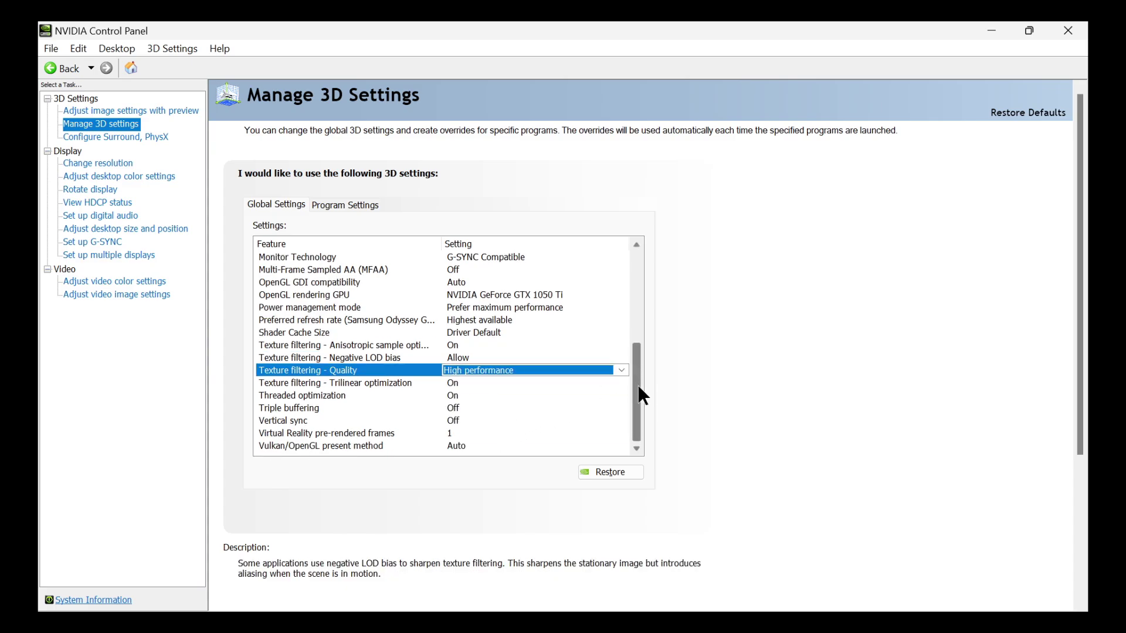
scroll(638, 404, "up", 3)
left_click_drag(639, 370, 639, 319)
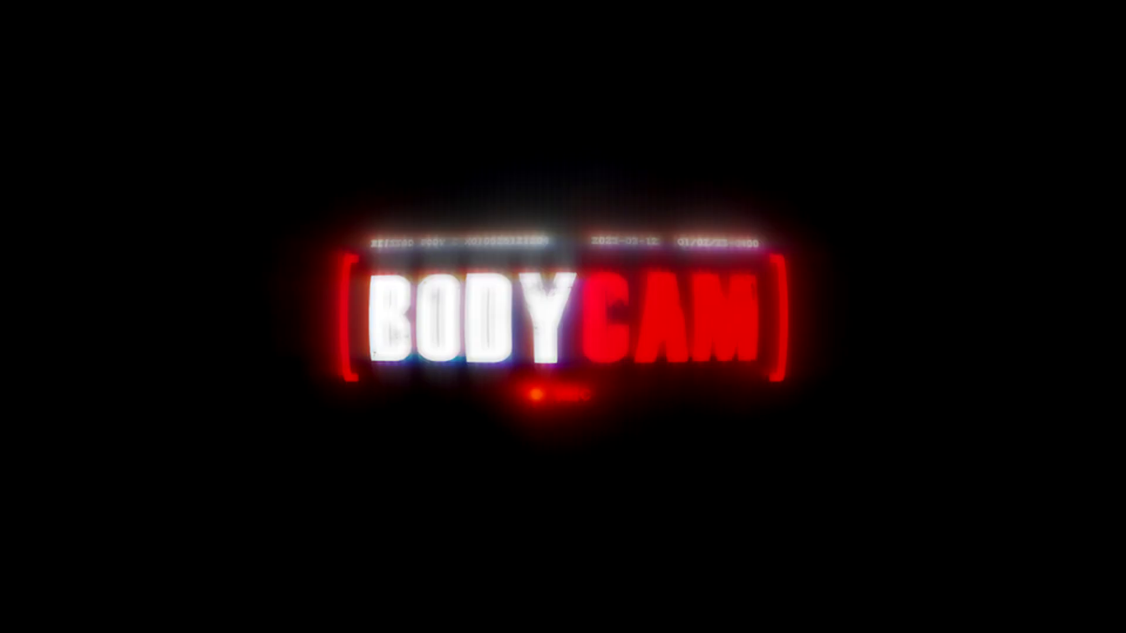
key("shift+F10")
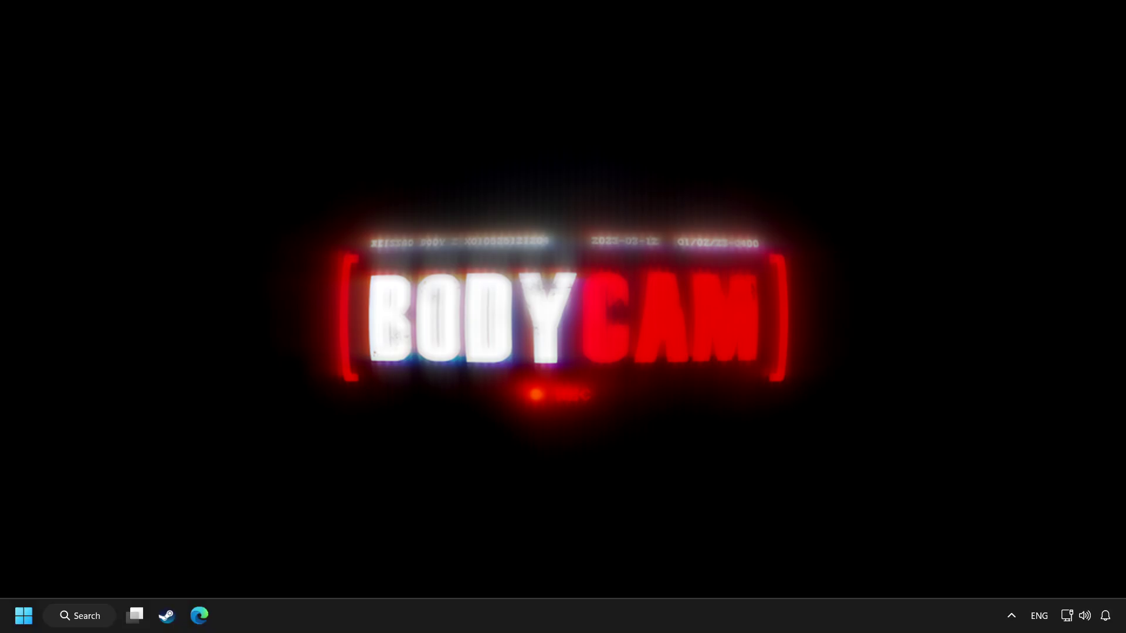
Step: Search Windows for %temp% and open the matching temporary files folder
left_click(90, 620)
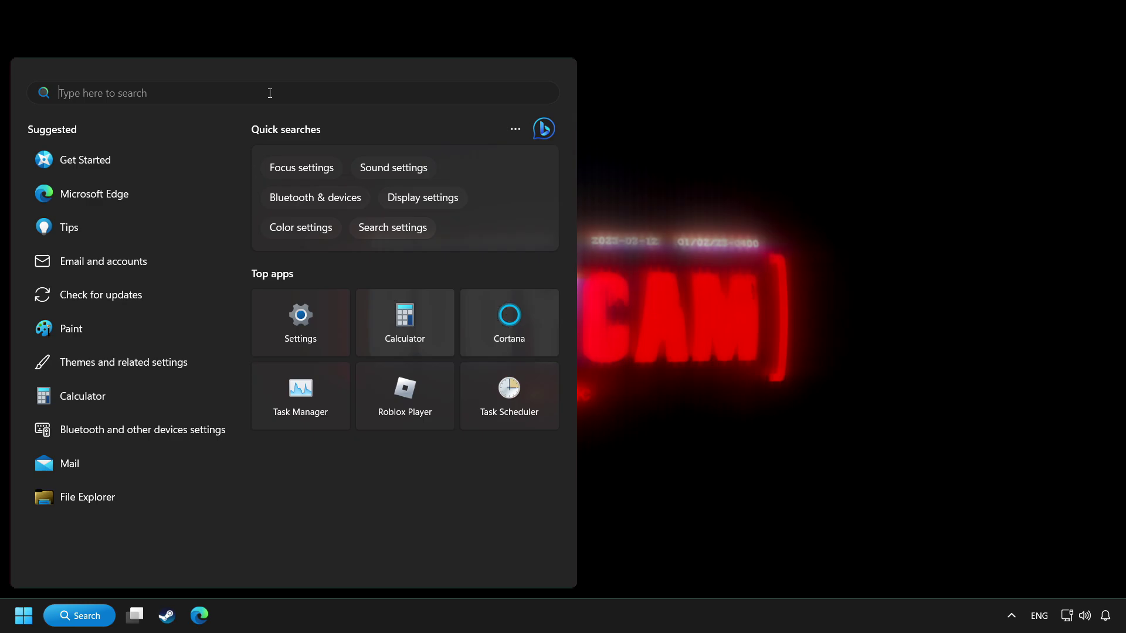
type("%temp%")
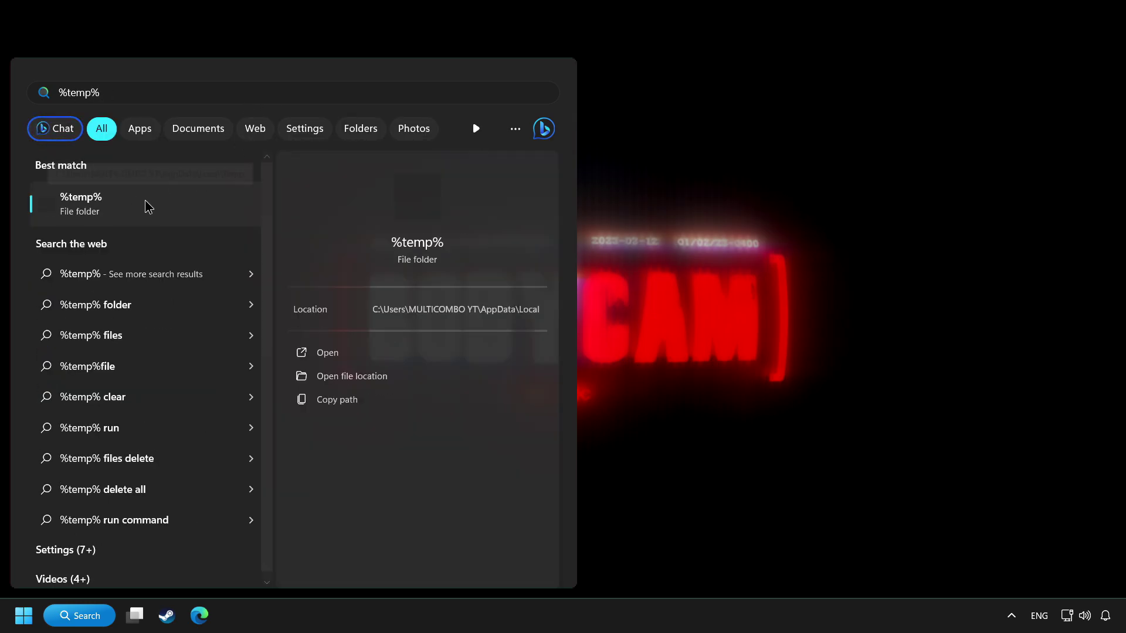
left_click(189, 205)
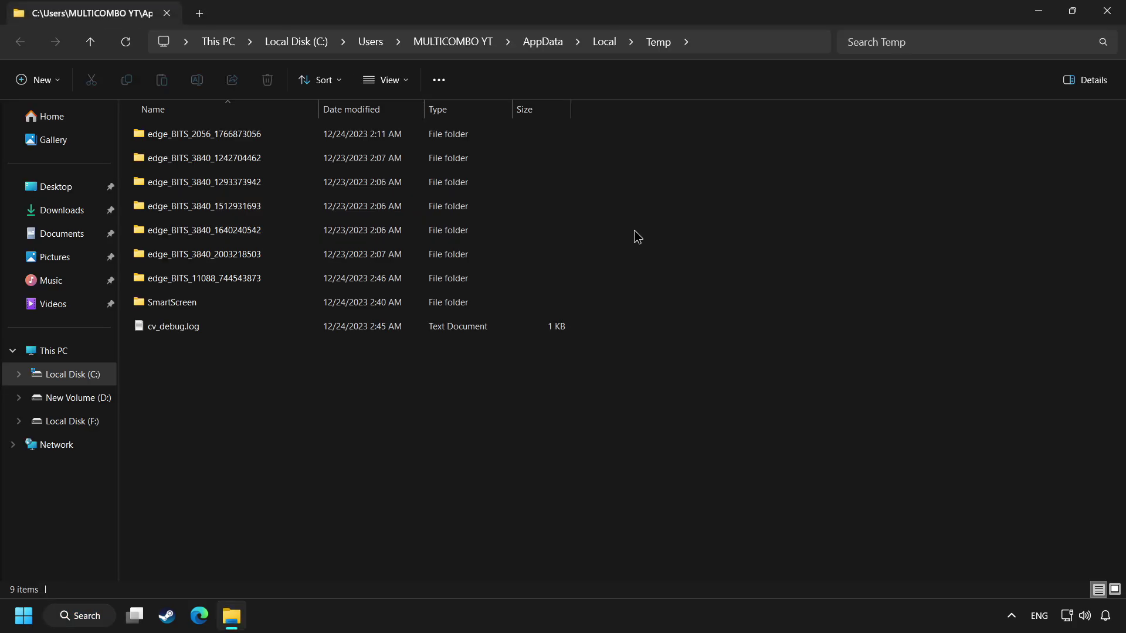
Step: Delete all files and folders inside the Temp folder and close its window
key("ctrl+a")
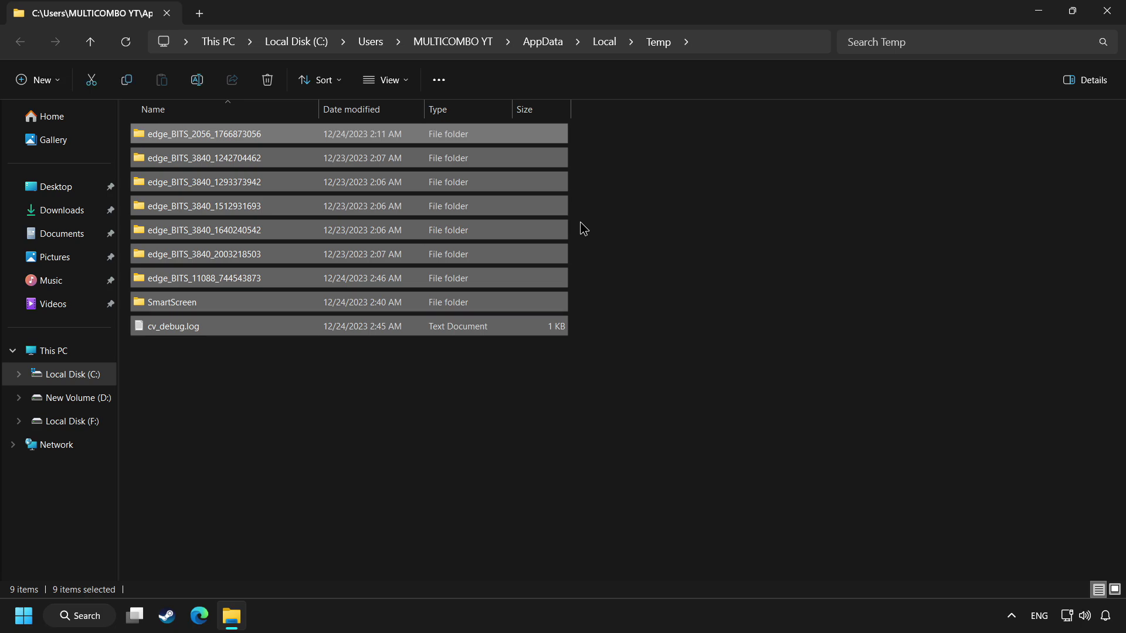
right_click(492, 209)
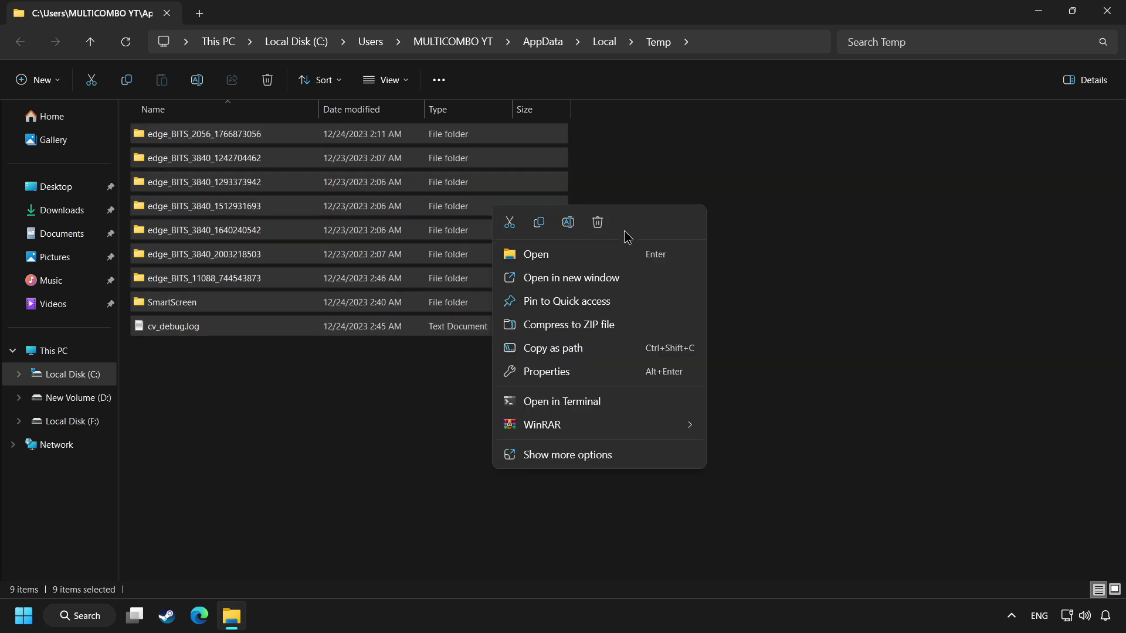
left_click(604, 225)
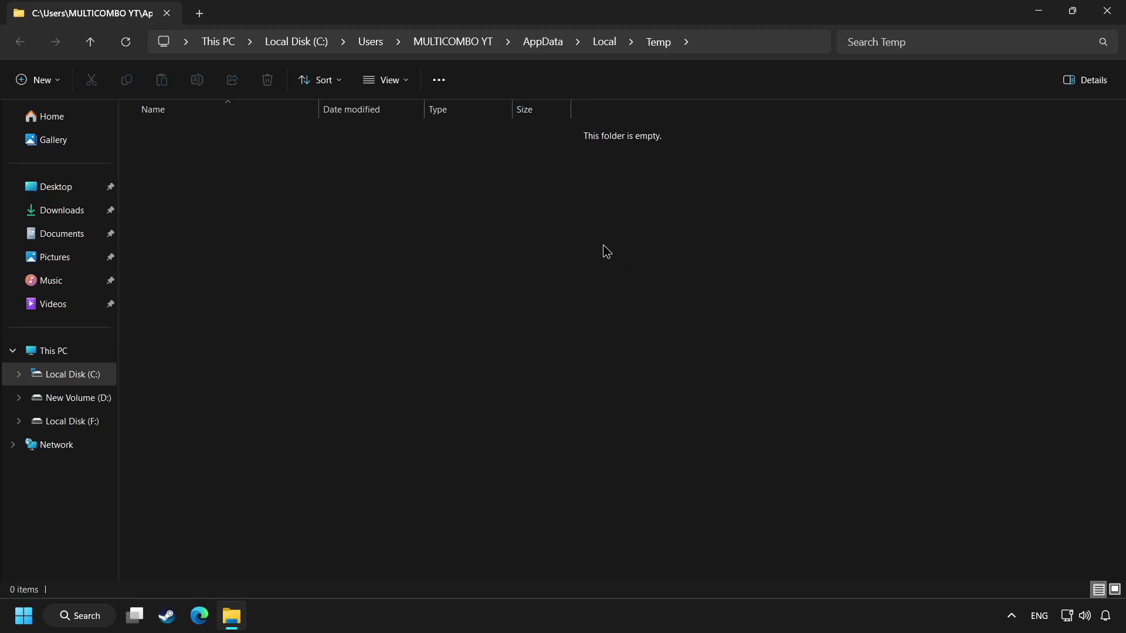
left_click(1106, 13)
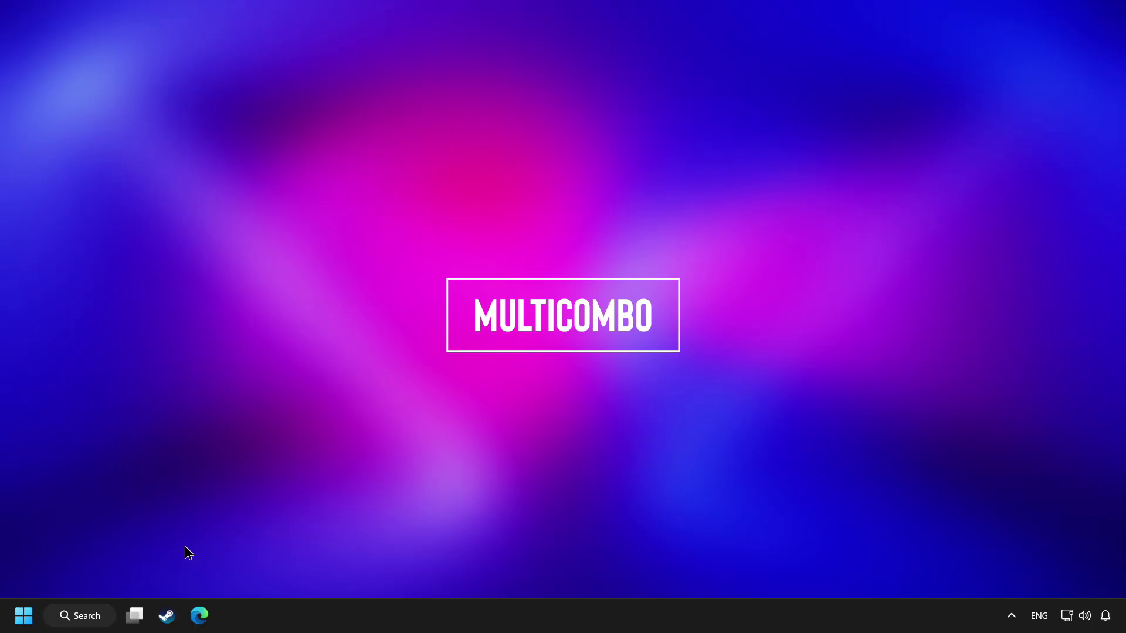
Step: Open the System Storage page in Windows Settings and display the advanced temporary files options under Cleanup recommendations
left_click(18, 616)
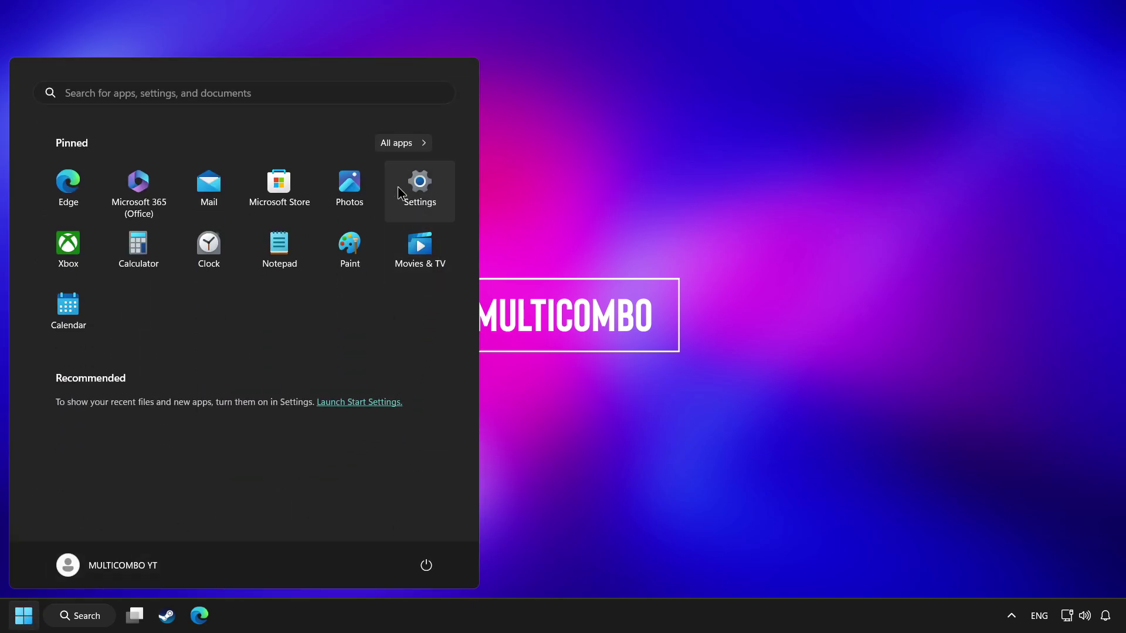
left_click(423, 197)
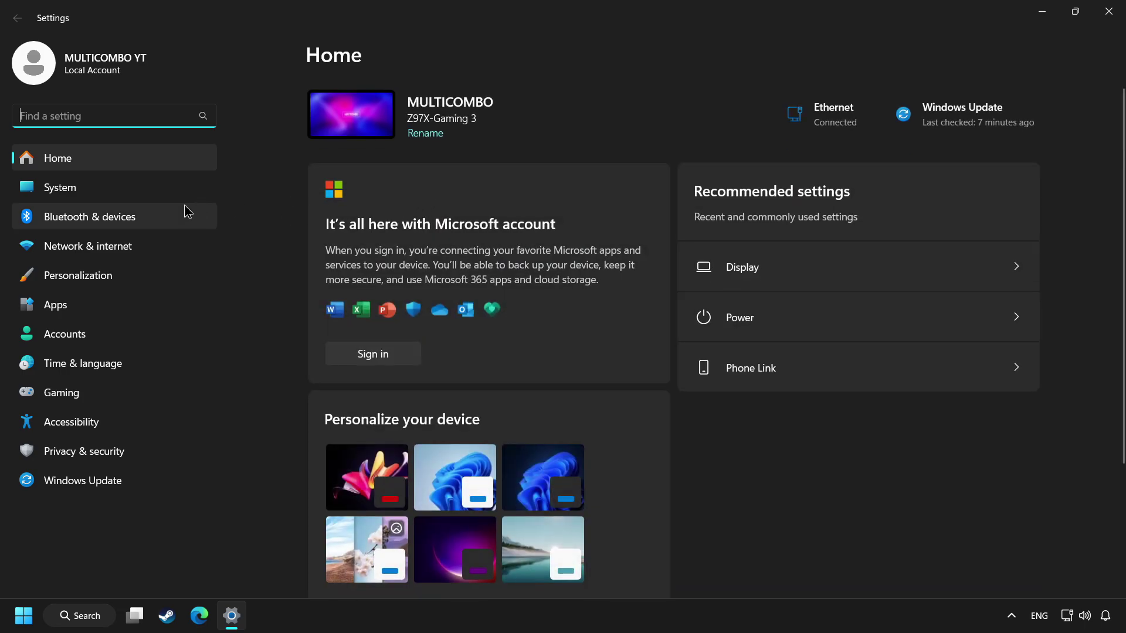
left_click(146, 191)
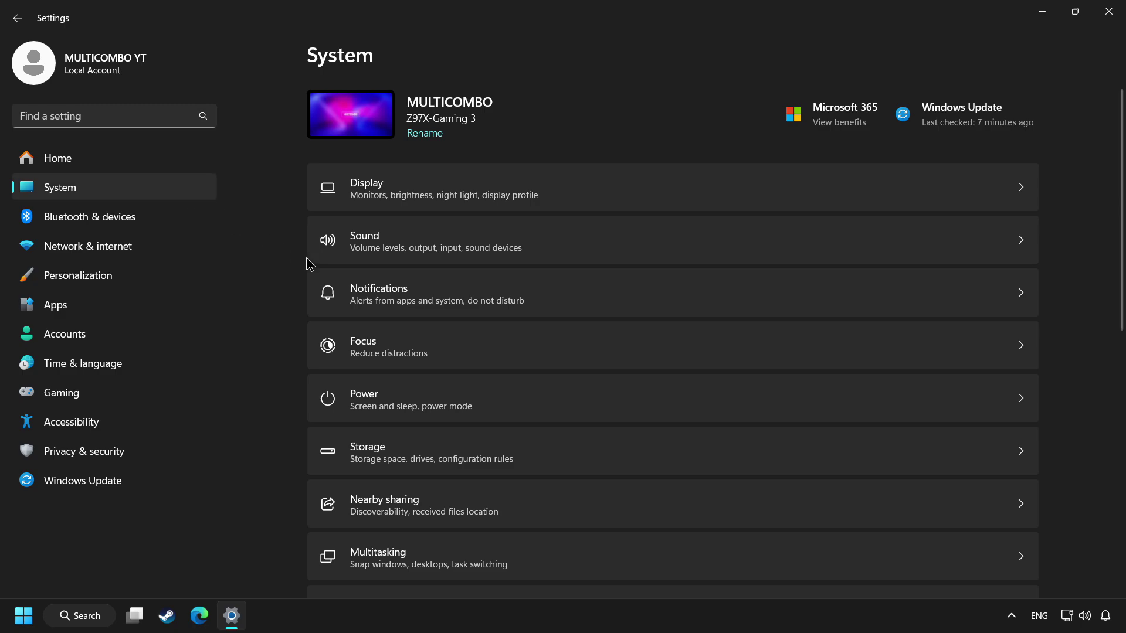
scroll(319, 381, "down", 2)
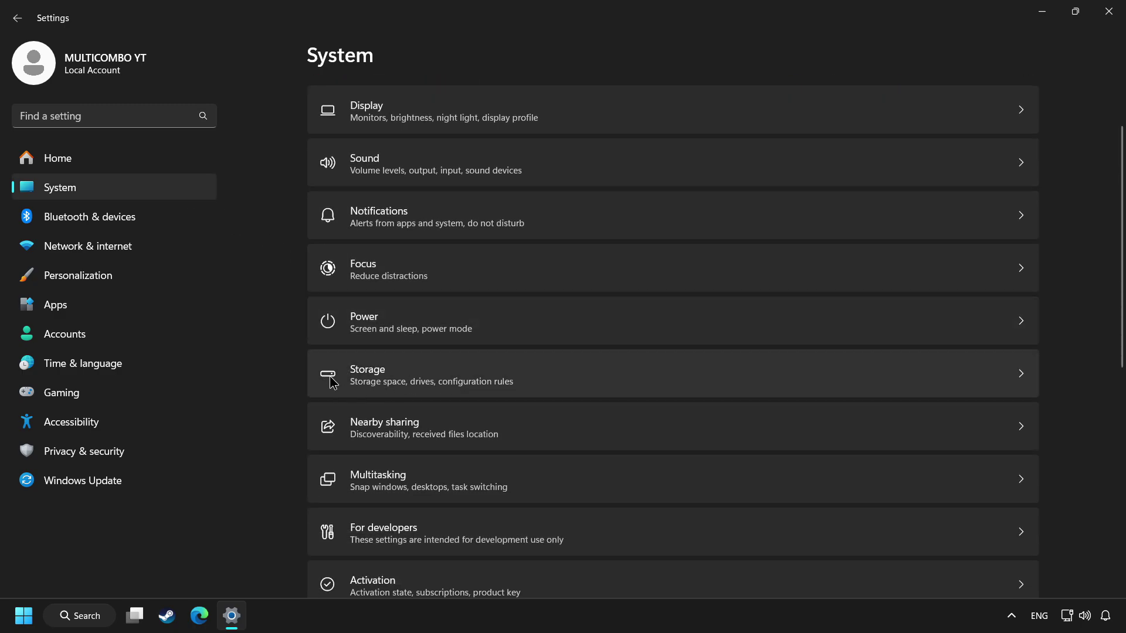
left_click(533, 381)
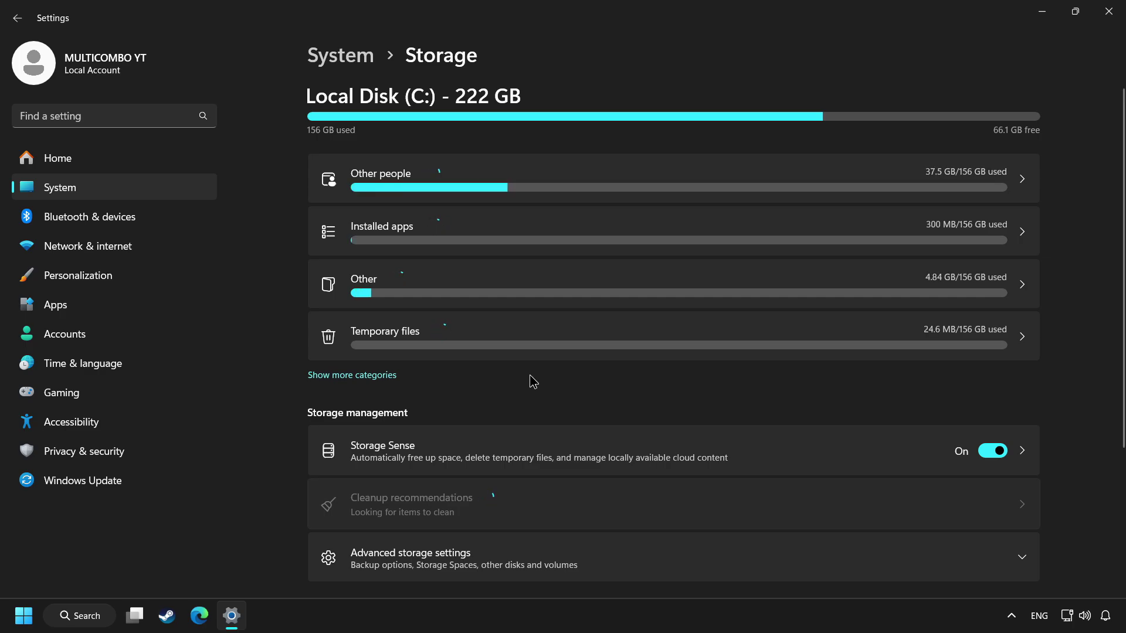
left_click_drag(1120, 301, 1113, 396)
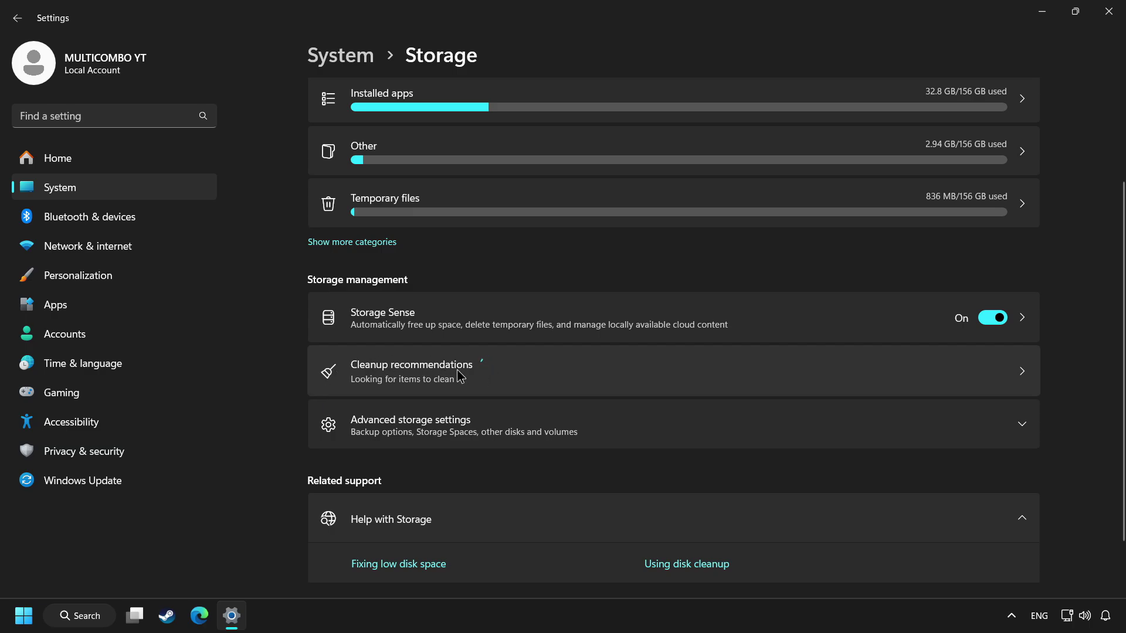
left_click(579, 384)
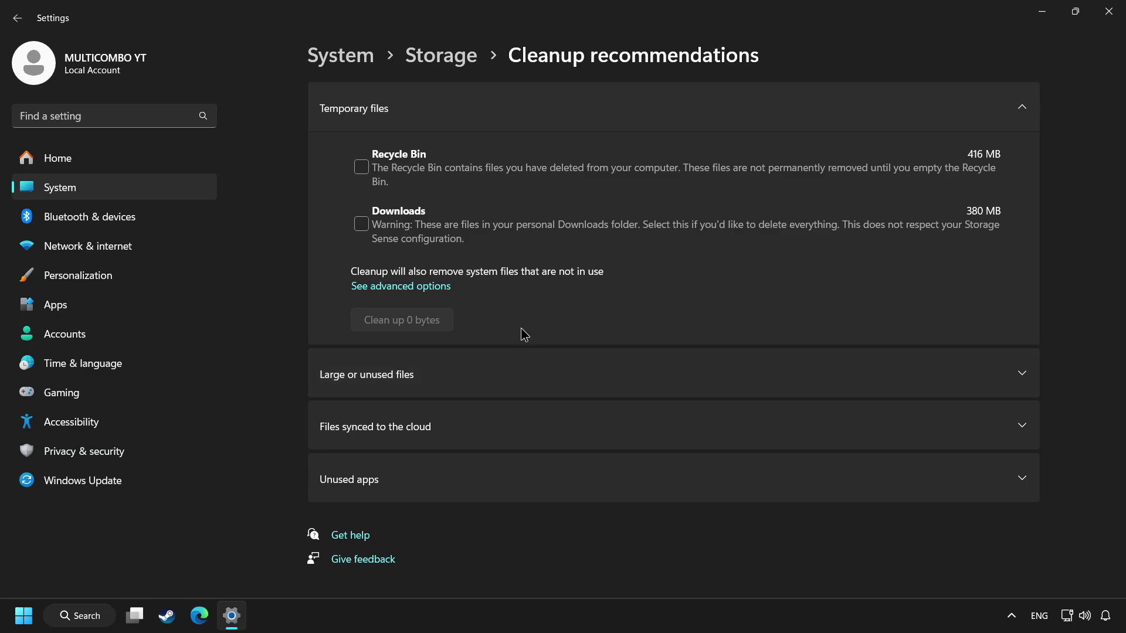
left_click(401, 288)
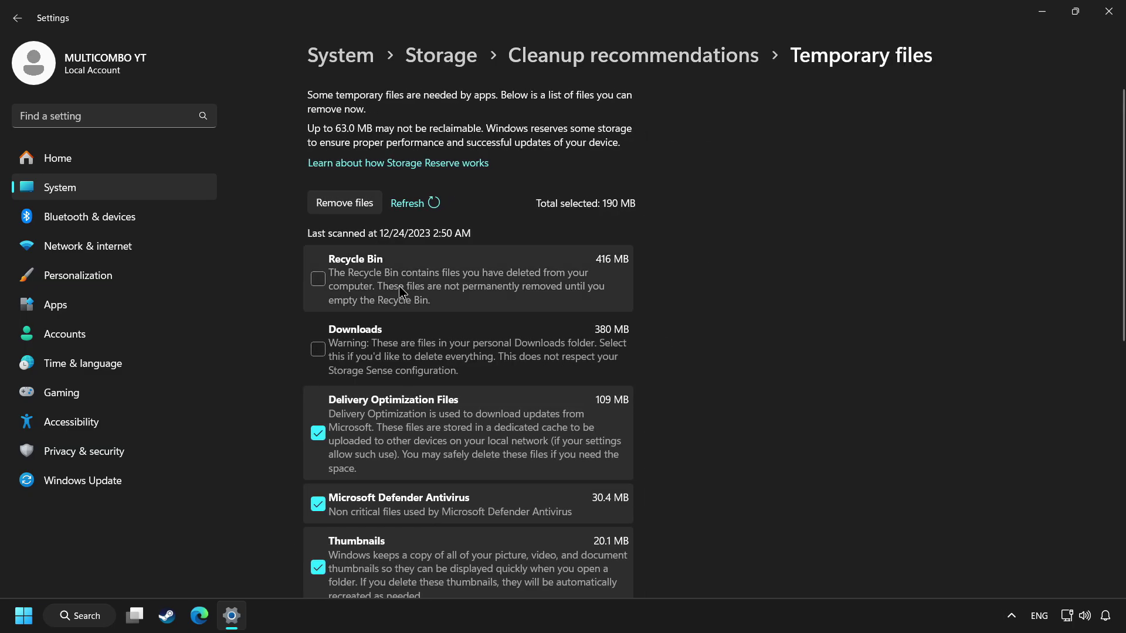
Step: Include Recycle Bin and Downloads in the cleanup selection and permanently remove all selected temporary files
left_click(318, 279)
left_click(318, 349)
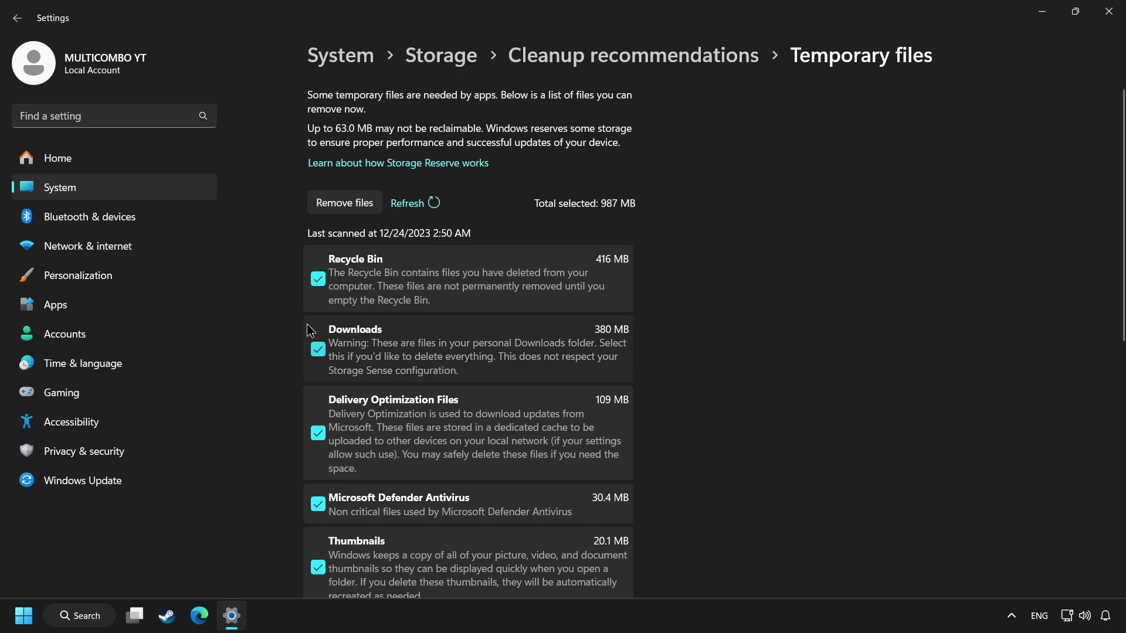
scroll(392, 293, "down", 2)
scroll(389, 290, "down", 4)
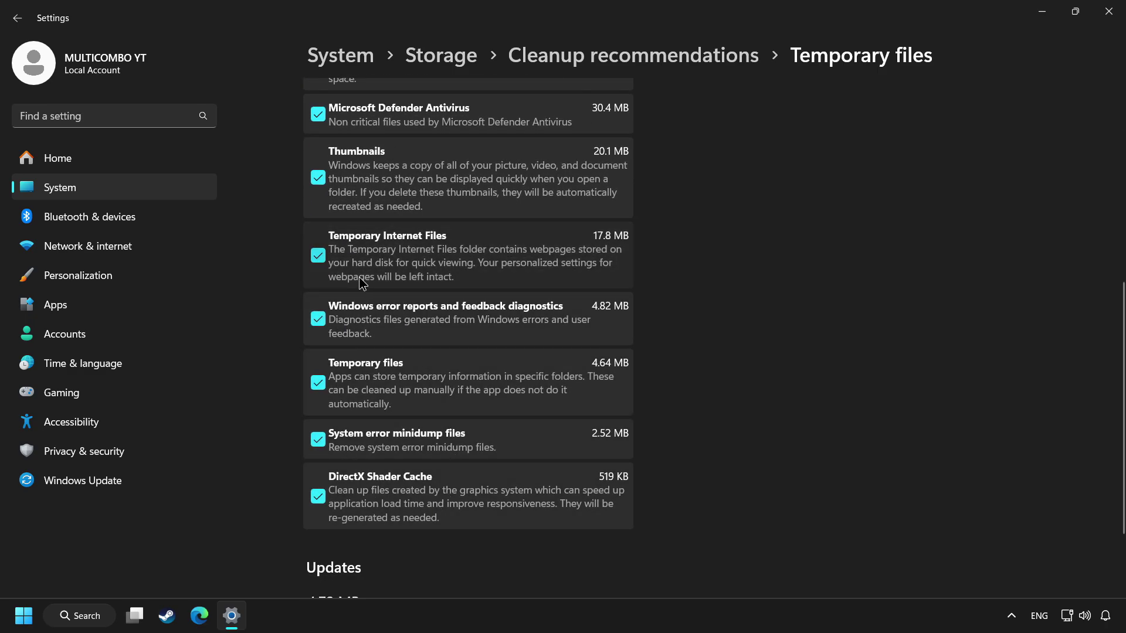
scroll(359, 276, "up", 6)
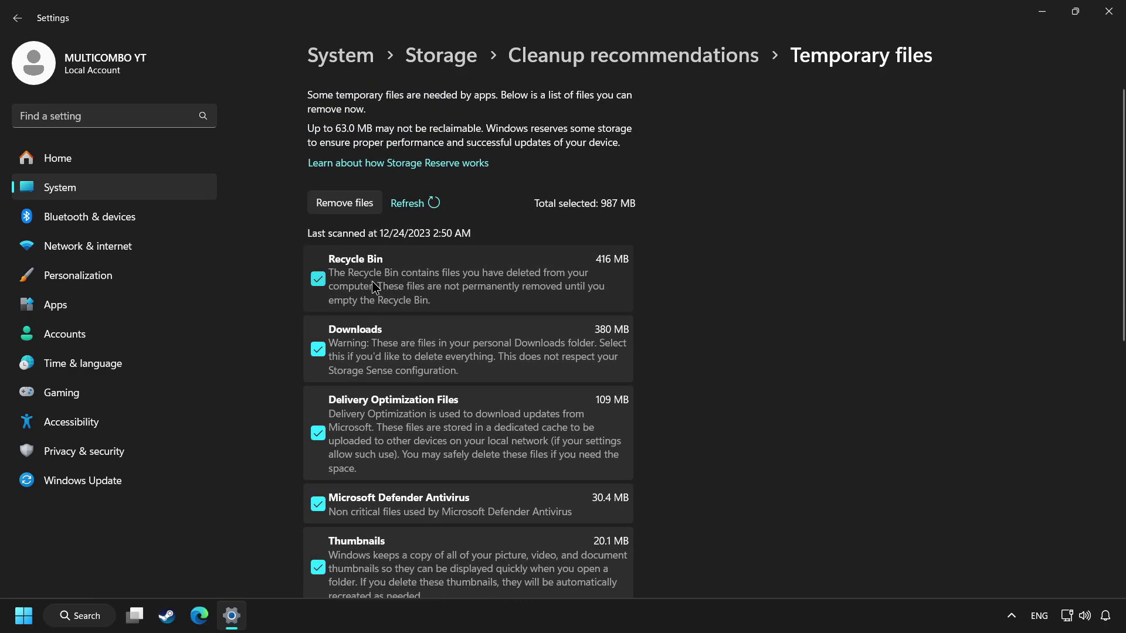
left_click(348, 210)
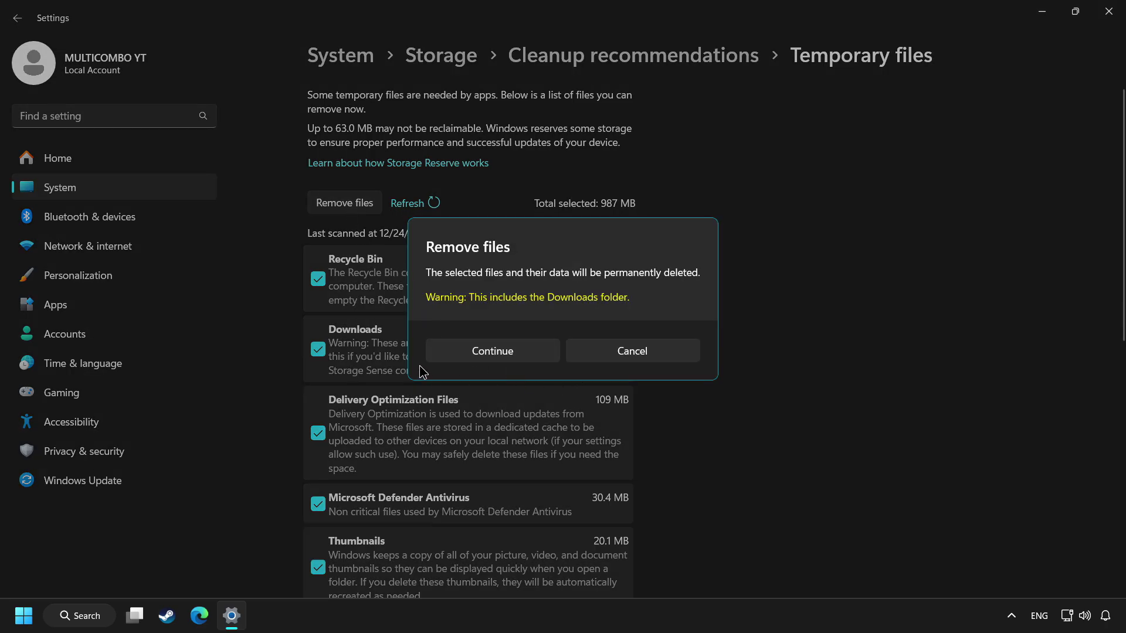
left_click(516, 355)
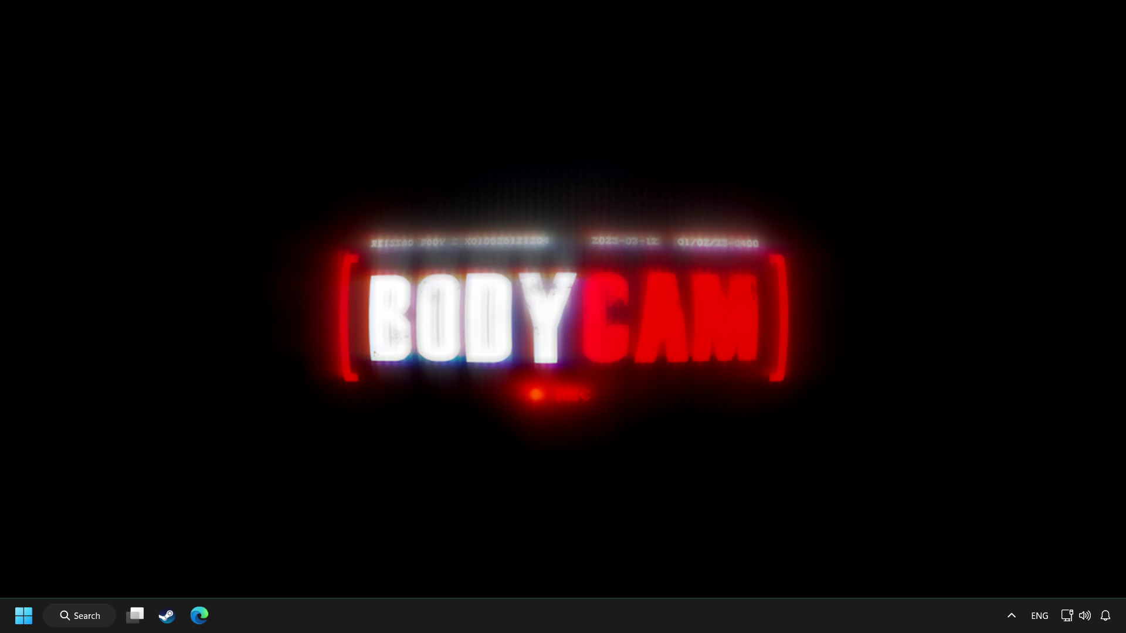
Step: Search Windows for "edit power plan", open that Control Panel page and go up to the Power Options plan list
left_click(94, 625)
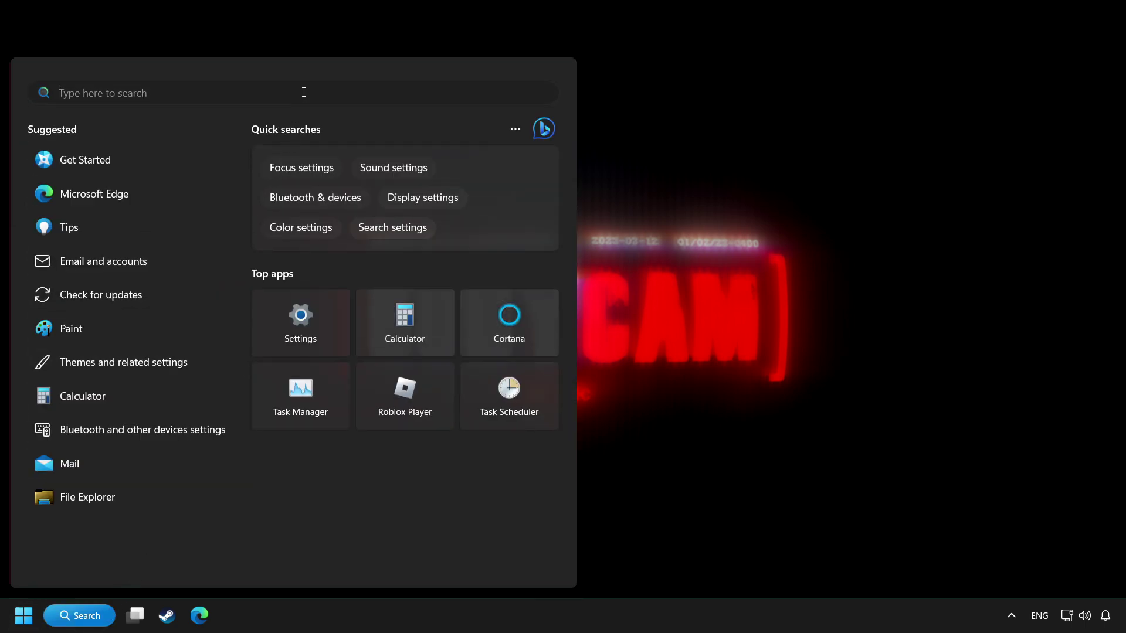
type("edit powe")
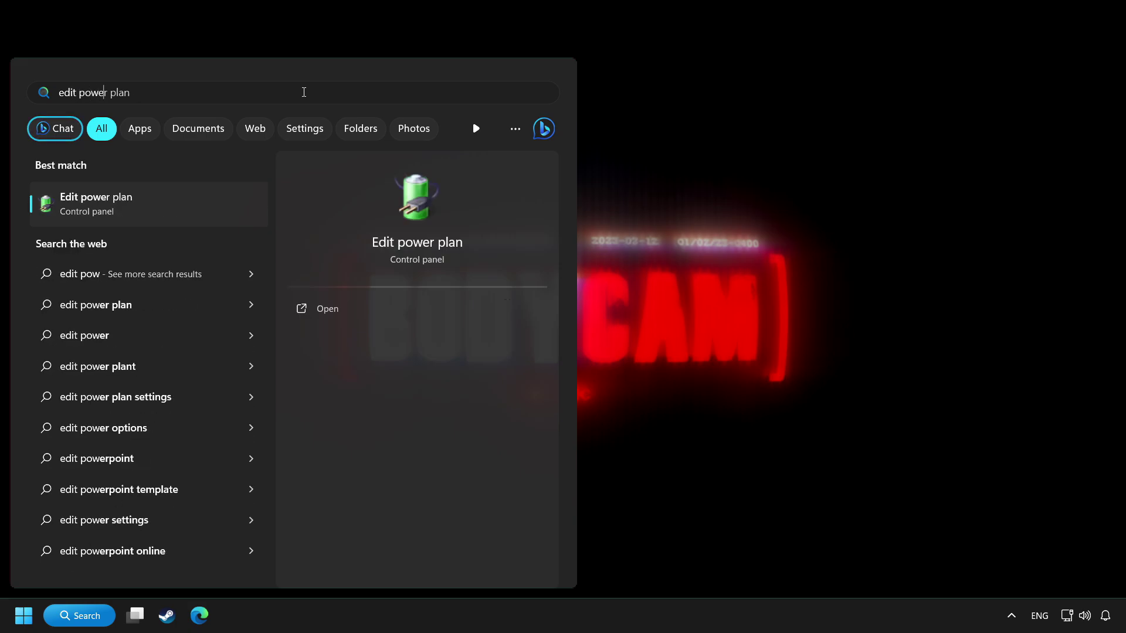
type("r plan")
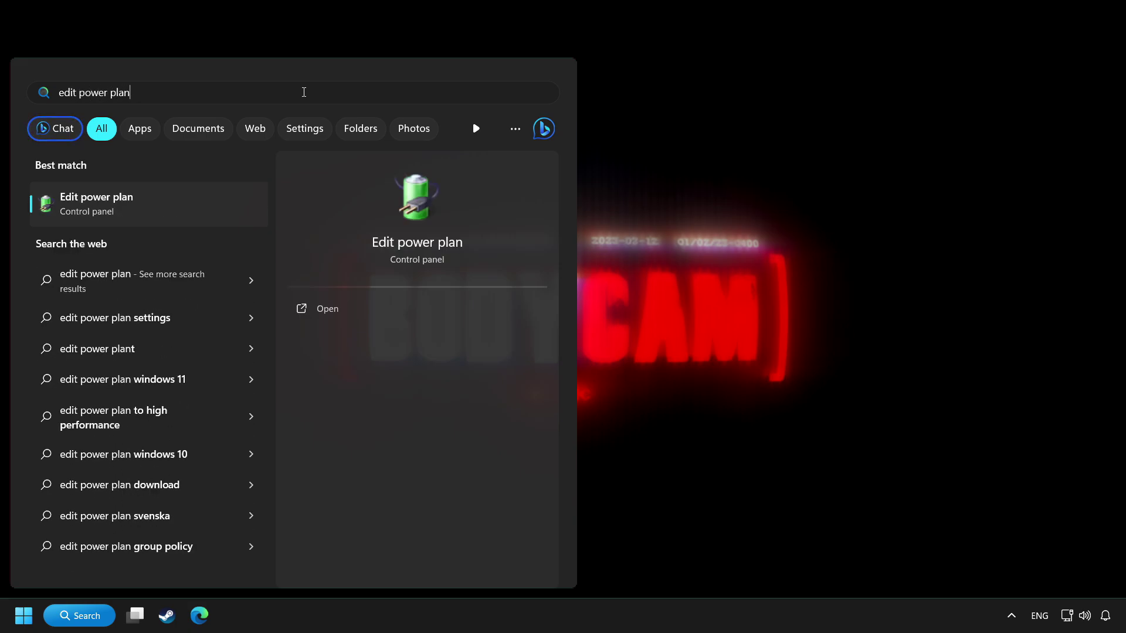
left_click(224, 214)
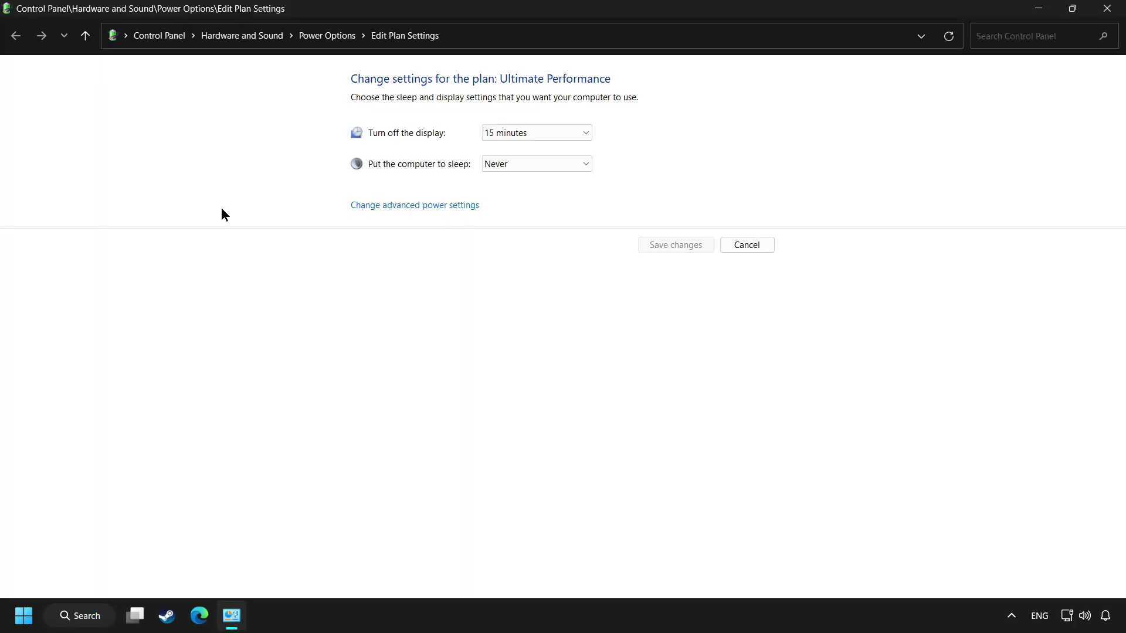
left_click(333, 43)
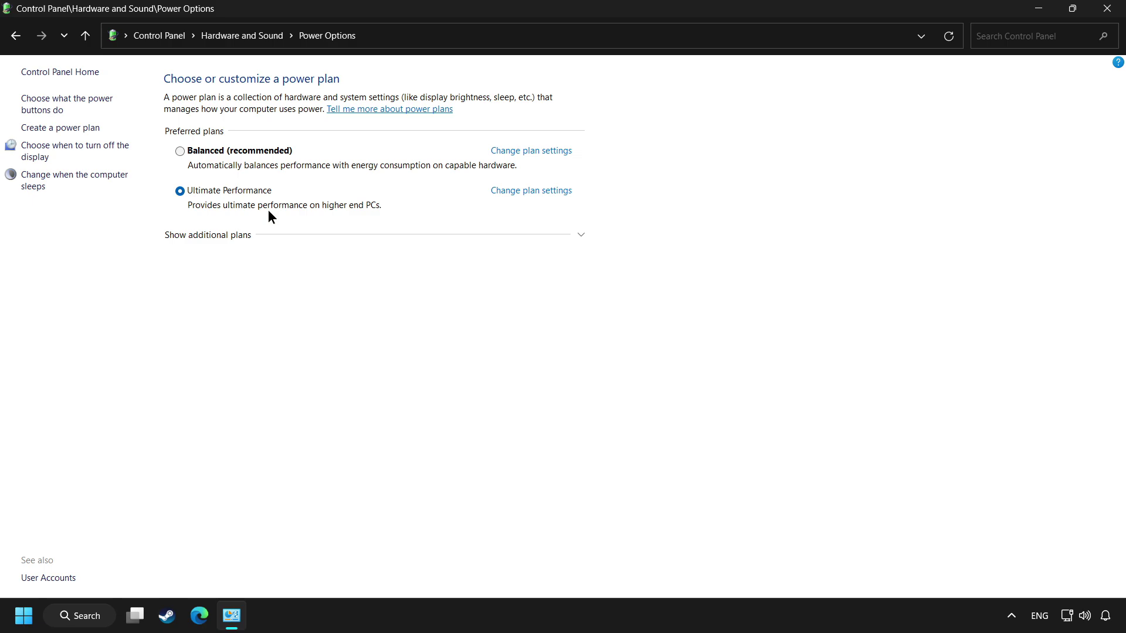
Step: Search for cmd, run Command Prompt as administrator and reposition its window over the Power Options page
left_click(95, 616)
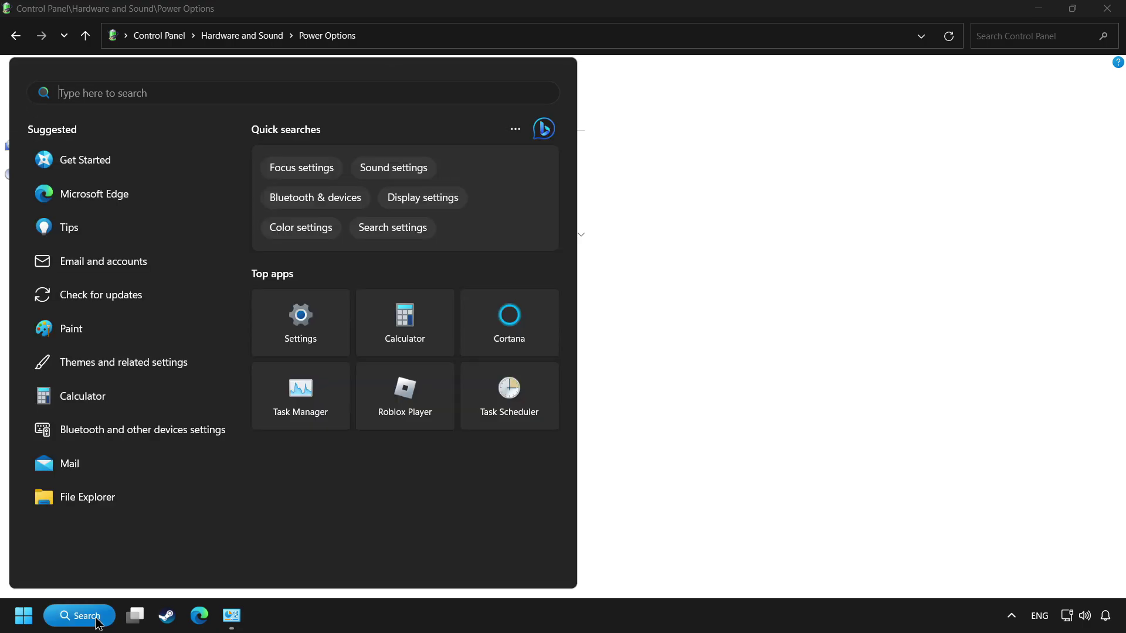
type("cmd")
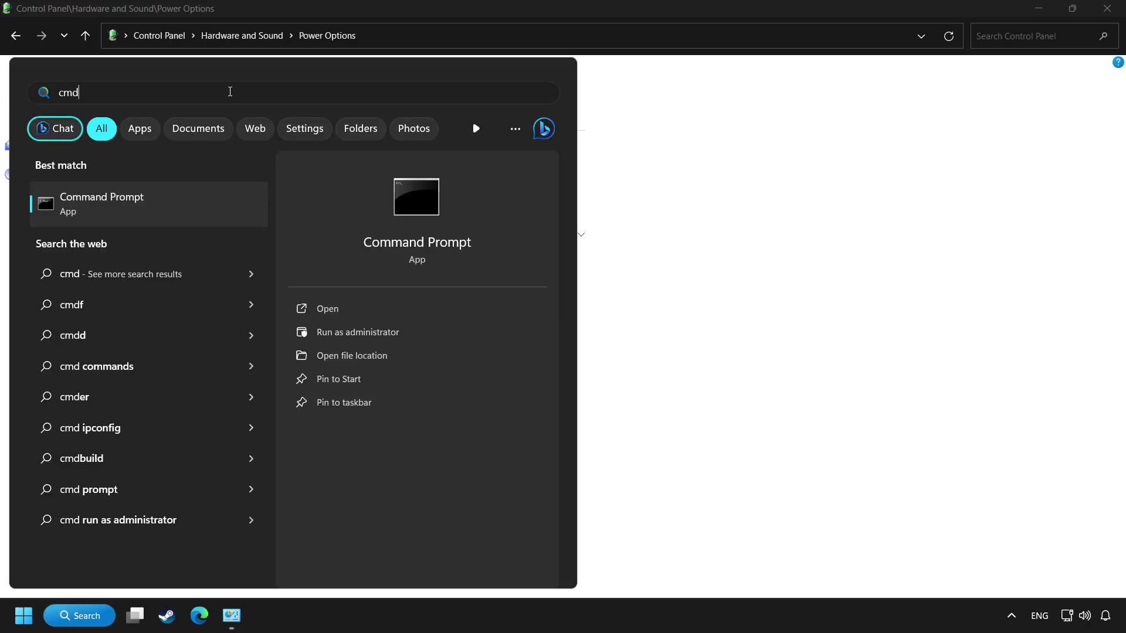
right_click(189, 208)
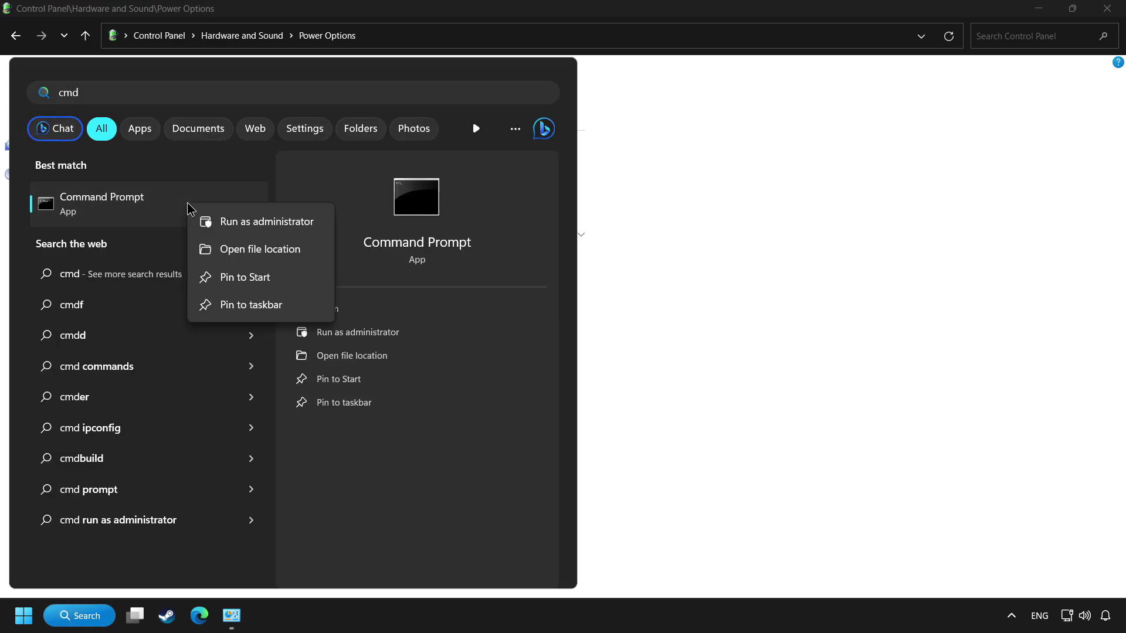
left_click(259, 225)
left_click_drag(297, 106, 403, 129)
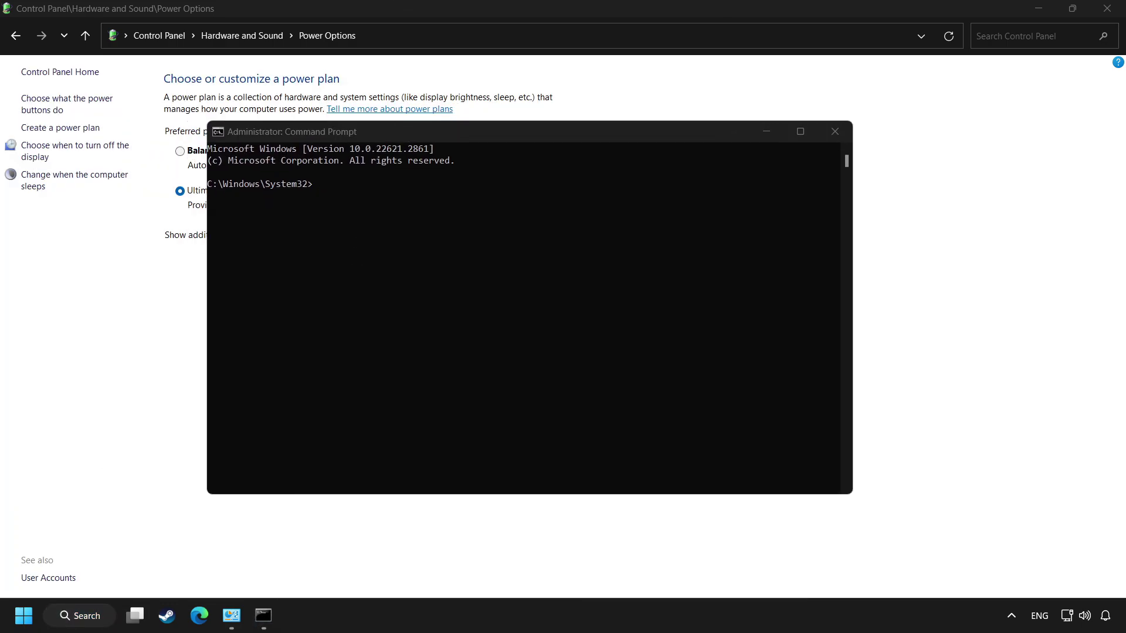
Step: Paste and run "powercfg -duplicatescheme e9a42b02-d5df-448d-aa00-03f14749eb61" in the administrator Command Prompt, and highlight the plan name in its output
left_click(387, 132)
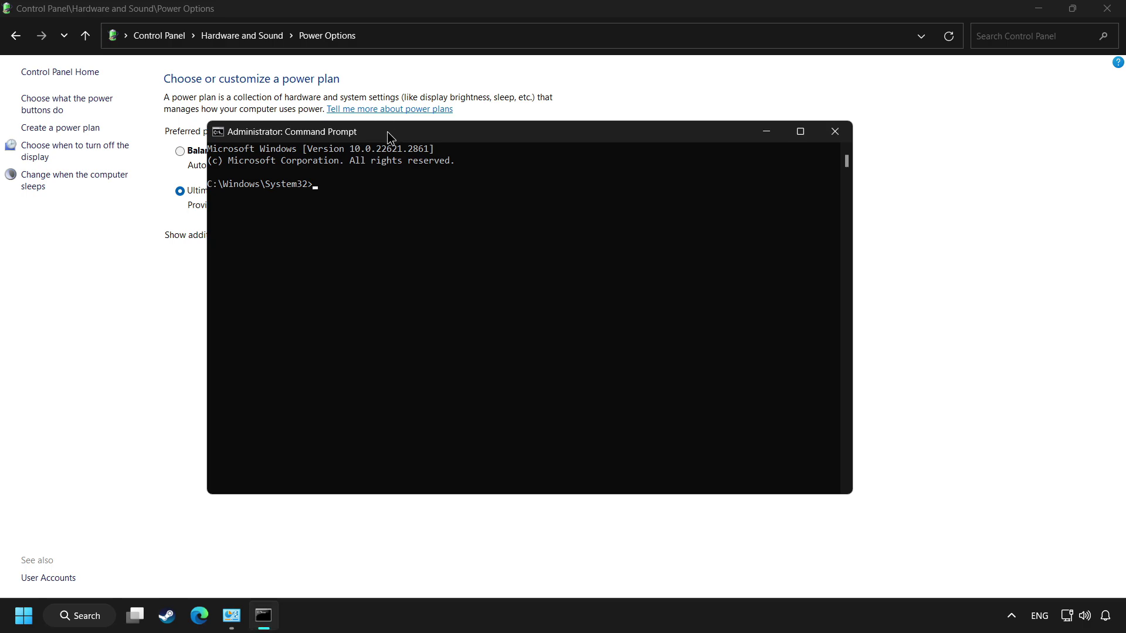
right_click(387, 132)
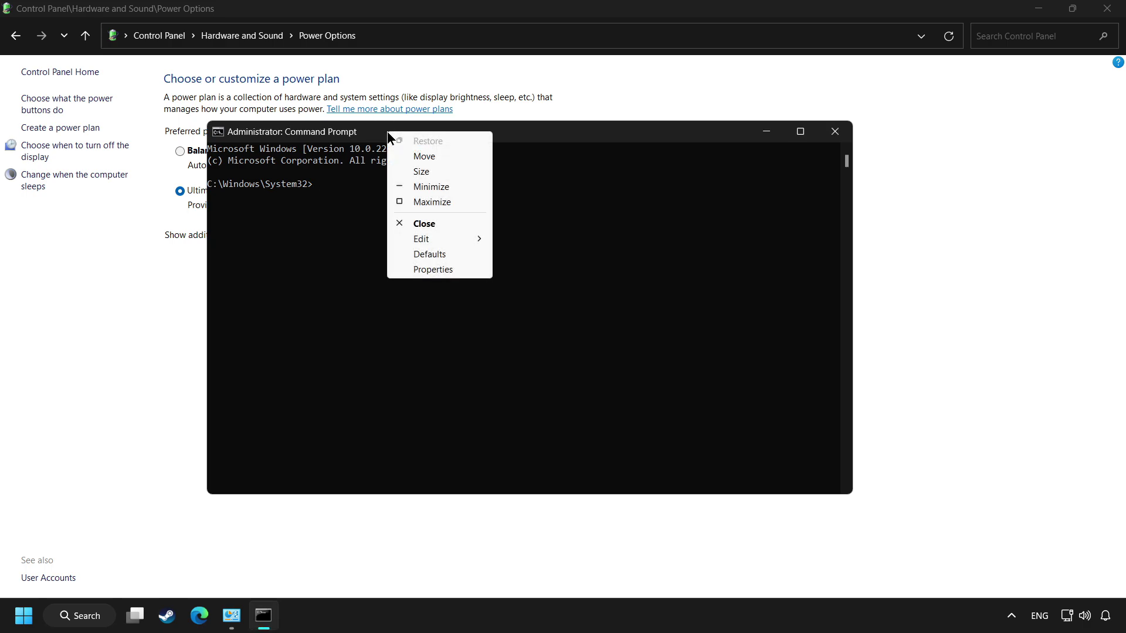
mouse_move(452, 237)
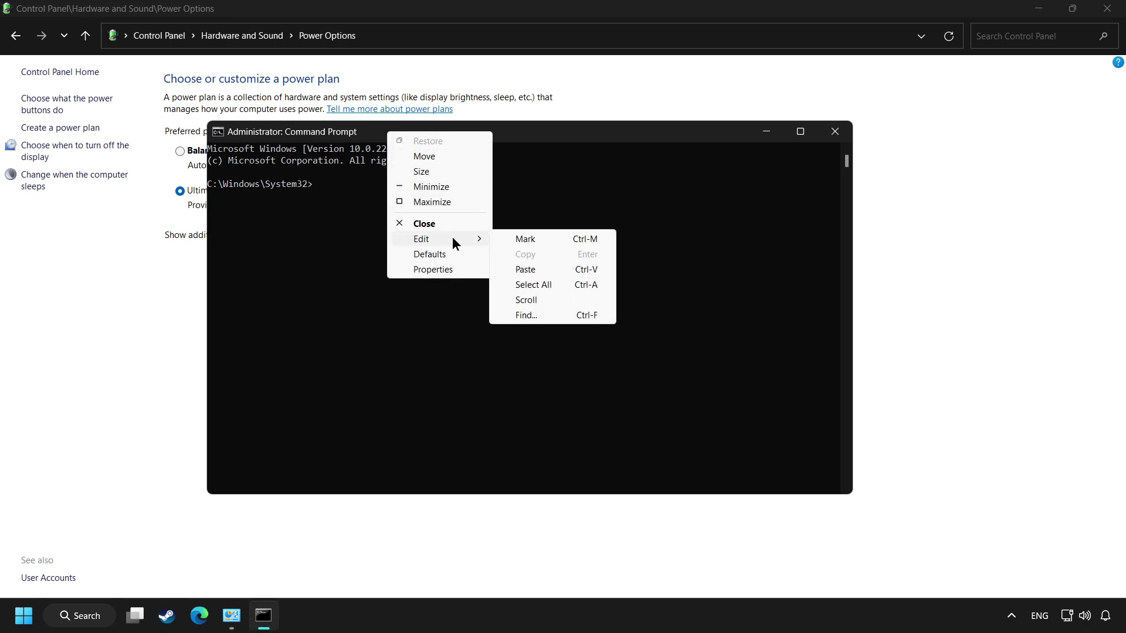
left_click(540, 268)
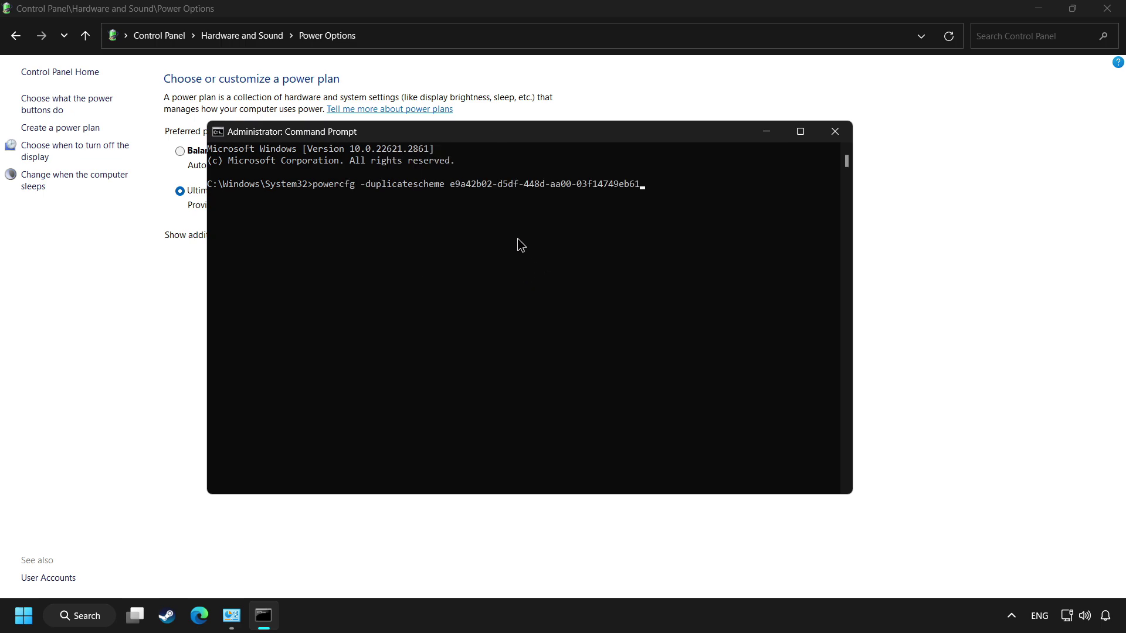
key("Return")
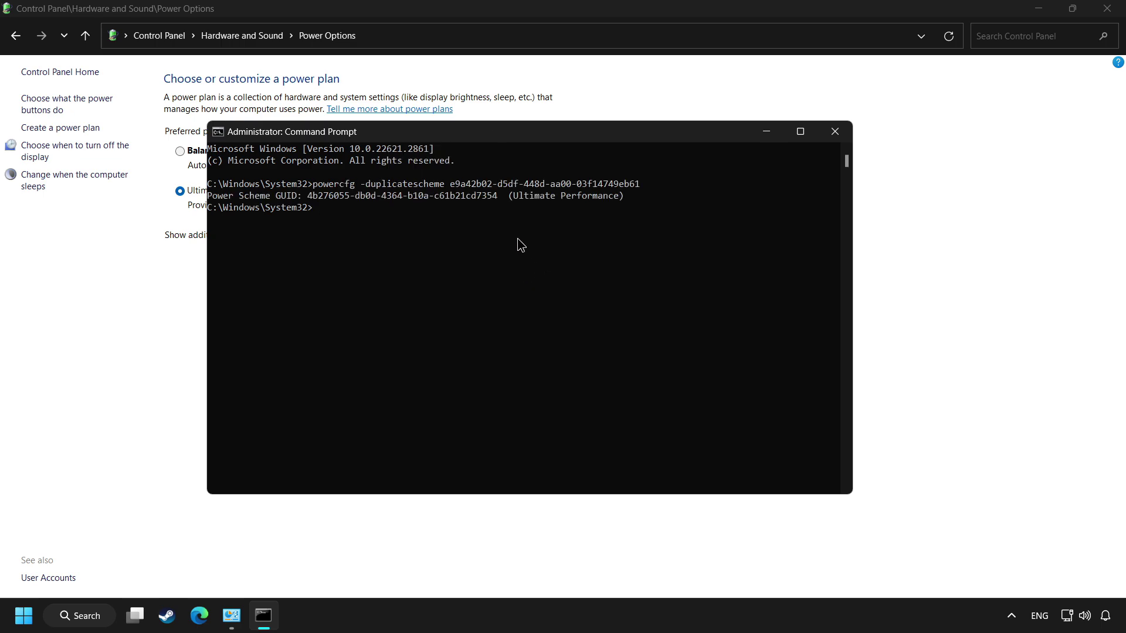
left_click_drag(505, 195, 608, 200)
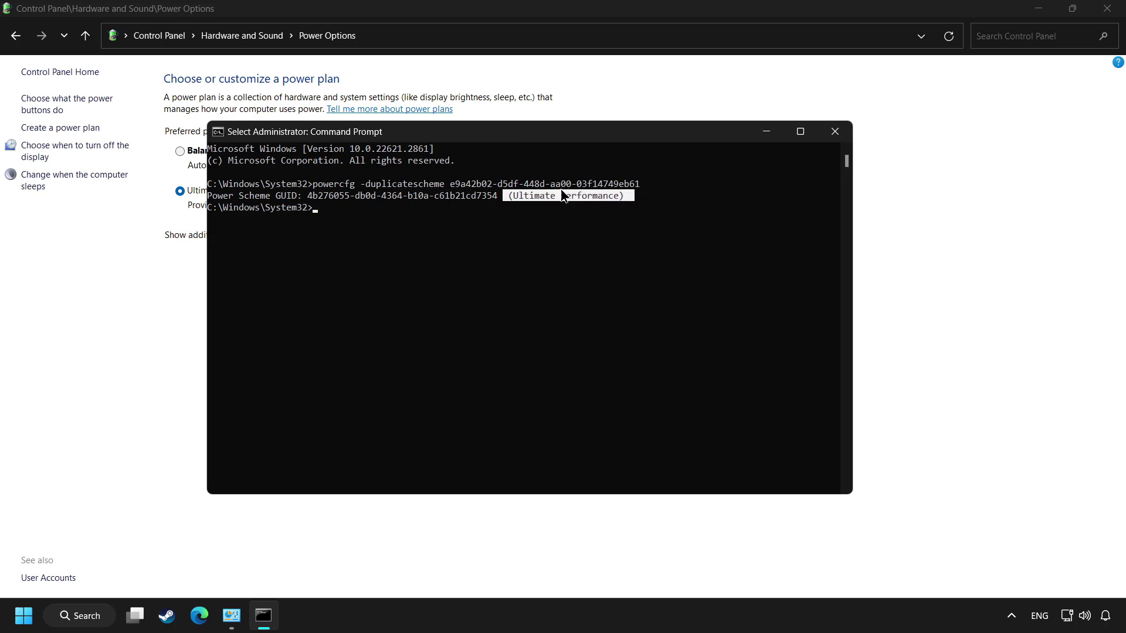
Step: Close Command Prompt, refresh the Power Options plan list and close the Control Panel window
left_click(835, 131)
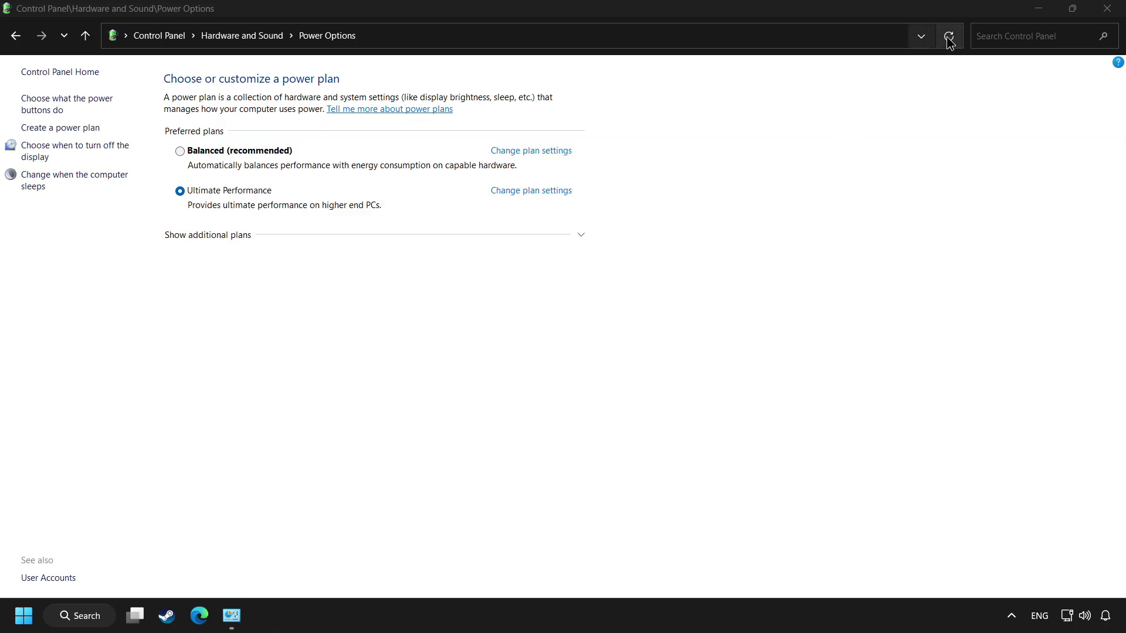
left_click(949, 39)
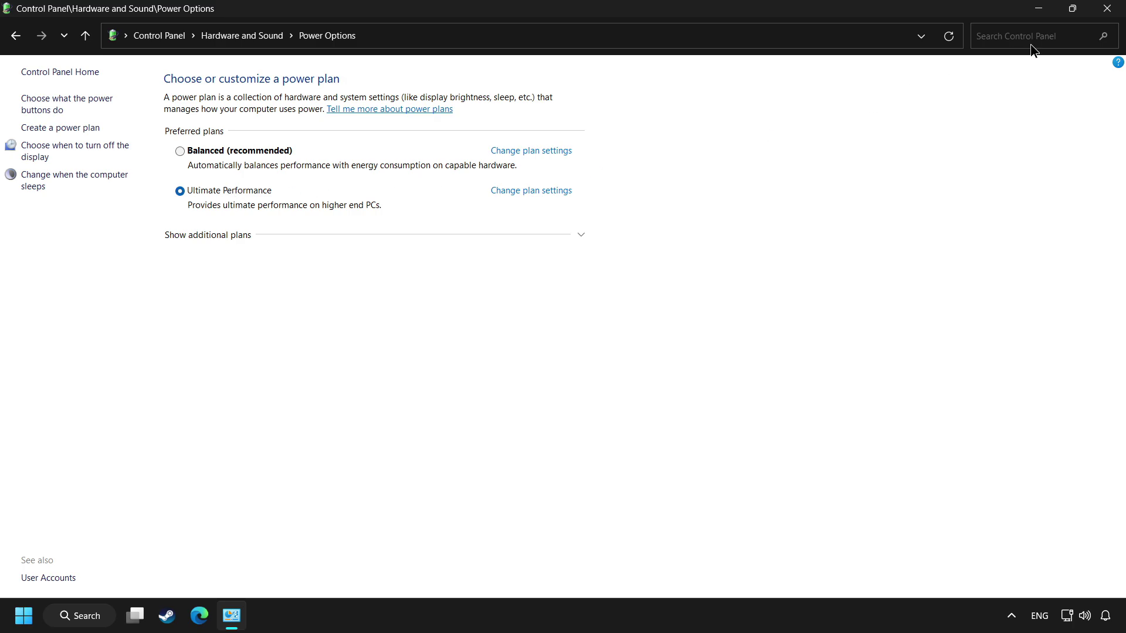
left_click(1106, 9)
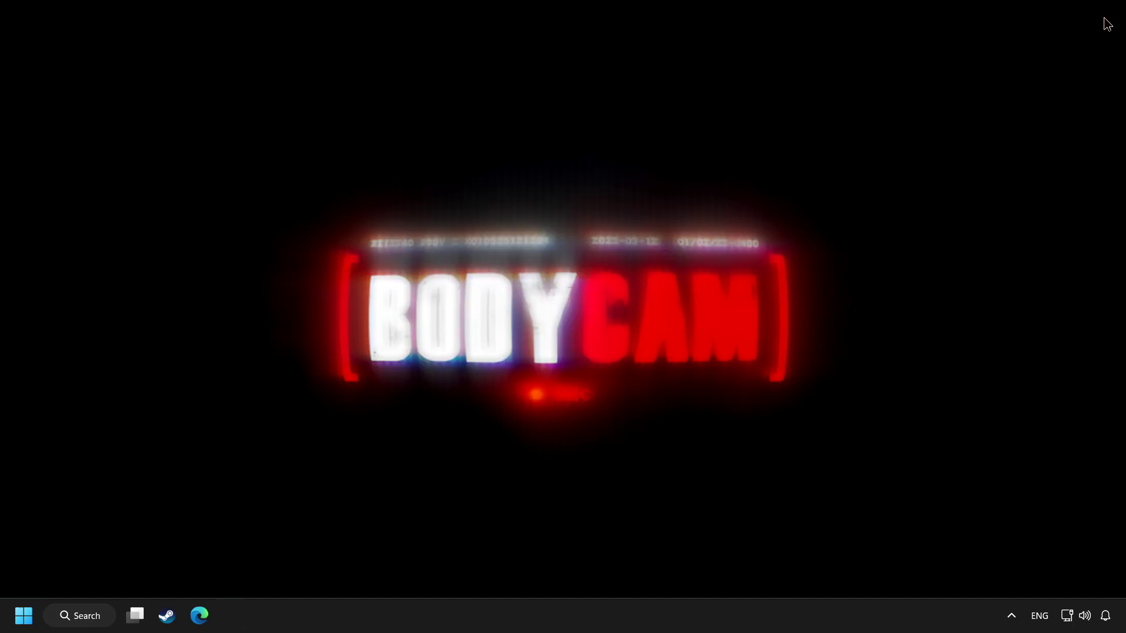
Step: Search Windows for "game mode settings", open that settings page and switch Game Mode off and back on
left_click(94, 620)
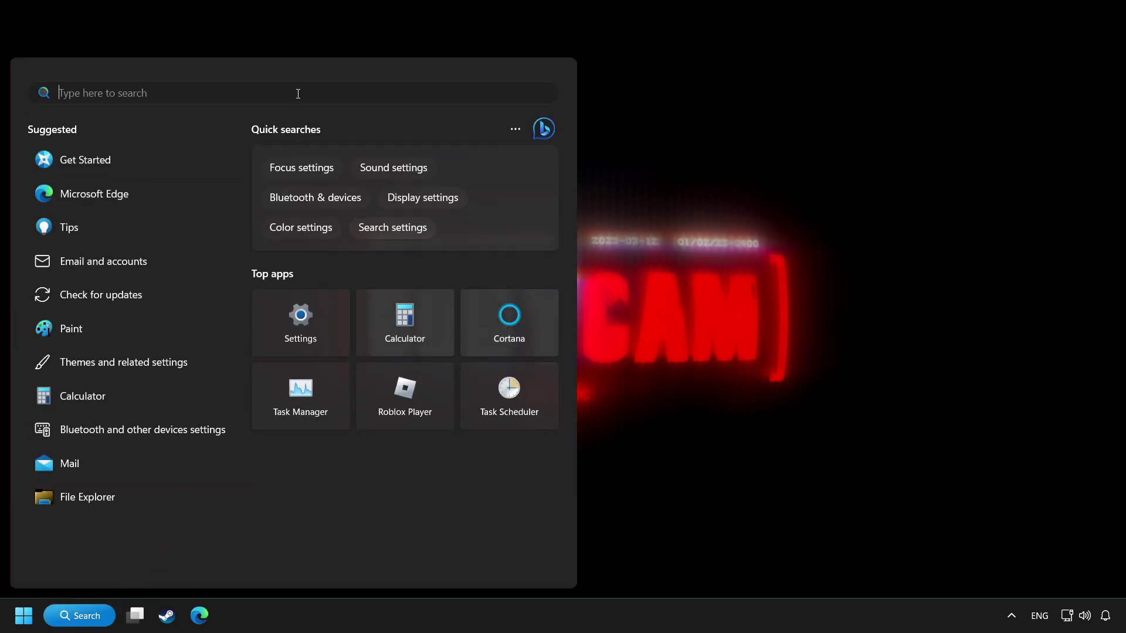
type("game bar")
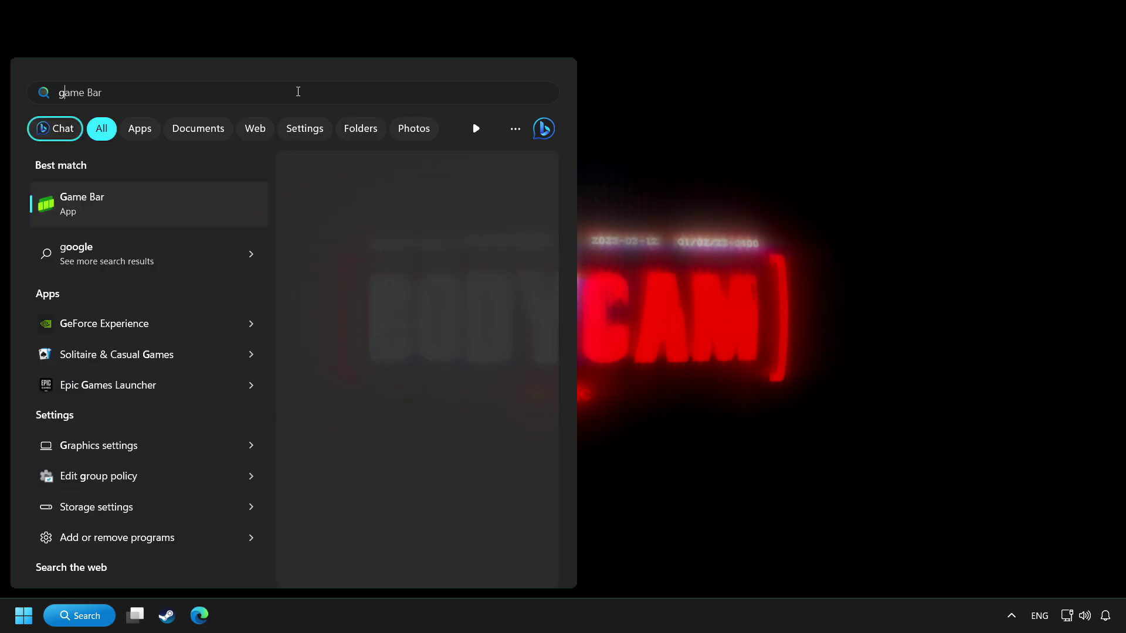
key("BackSpace")
key("BackSpace")
key("BackSpace")
type("mode settings")
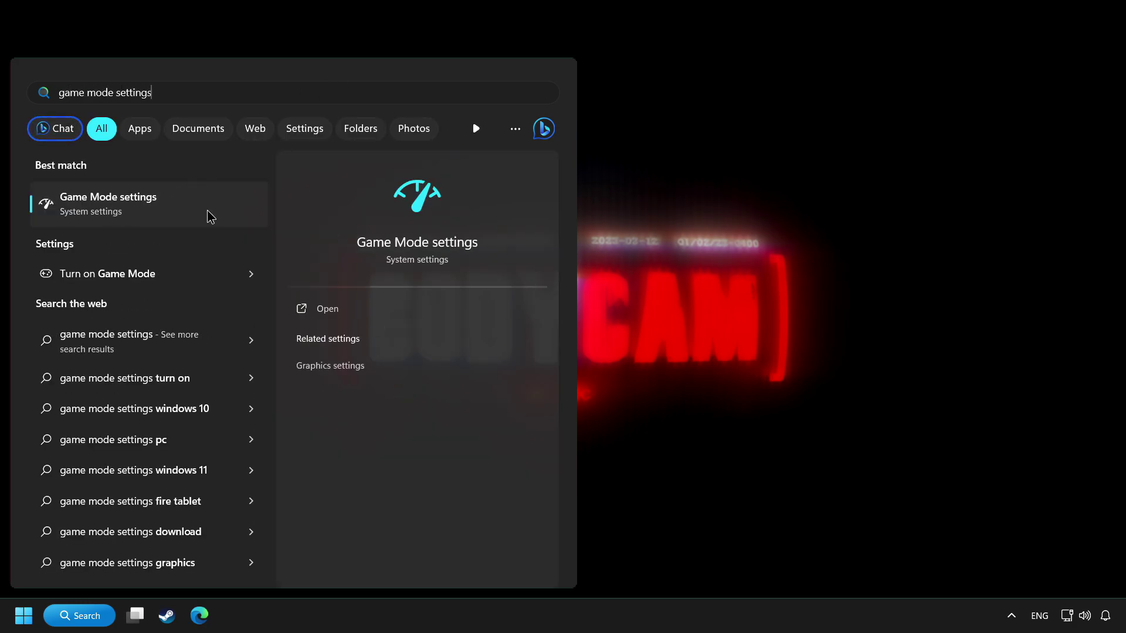
left_click(192, 216)
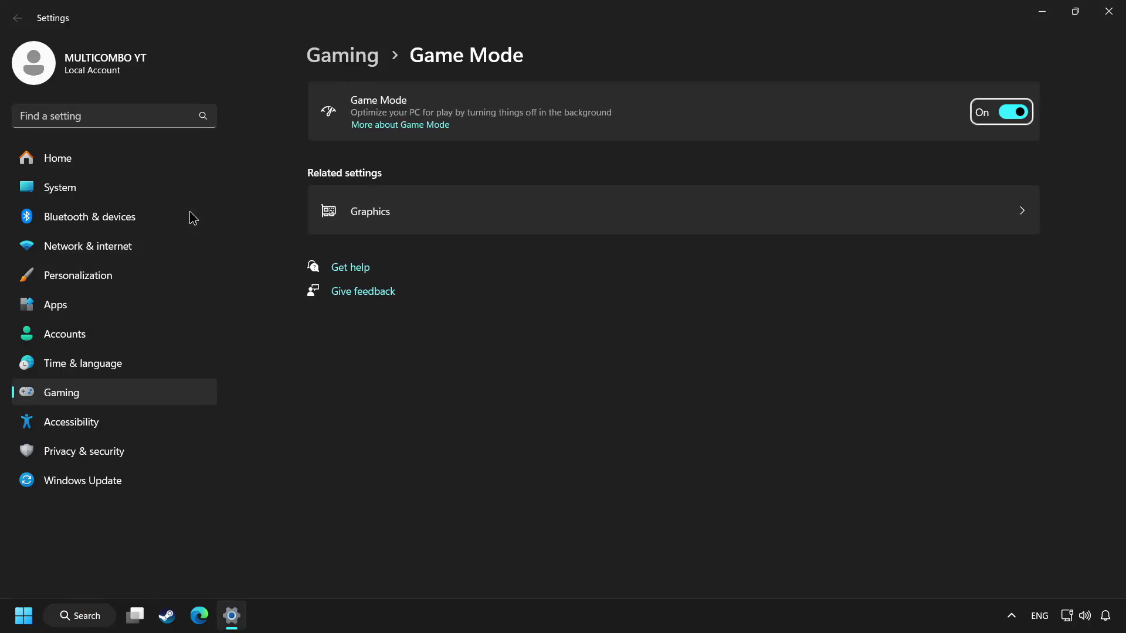
left_click(1020, 115)
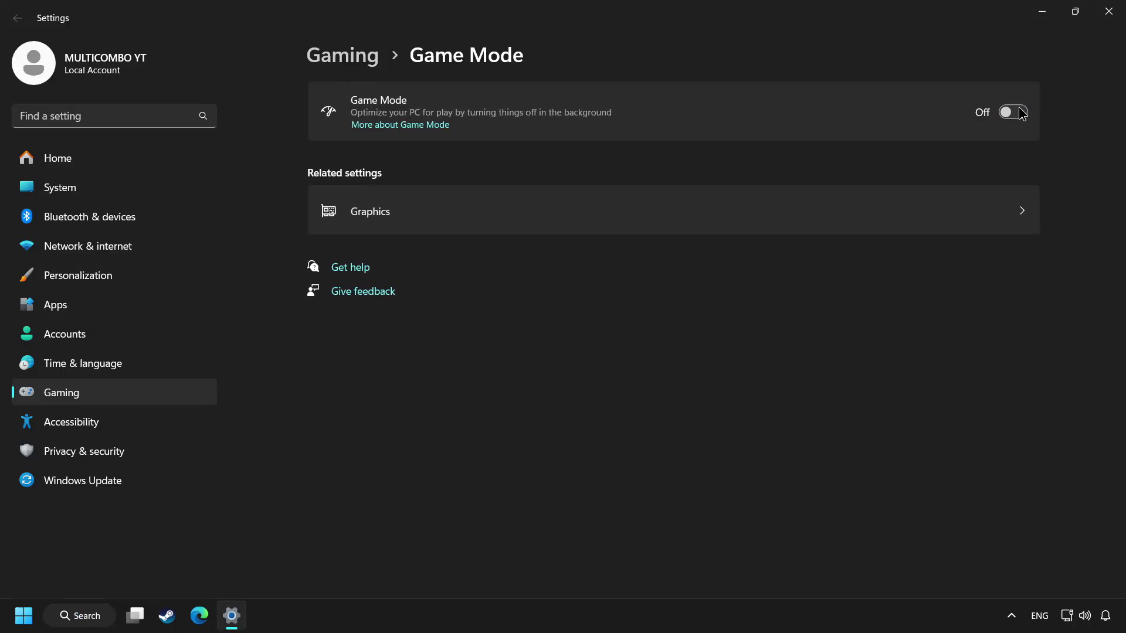
left_click(1018, 114)
Step: Turn off "Allow your controller to open Game Bar" on the Game Bar page of the Gaming settings, and close Settings
left_click(357, 64)
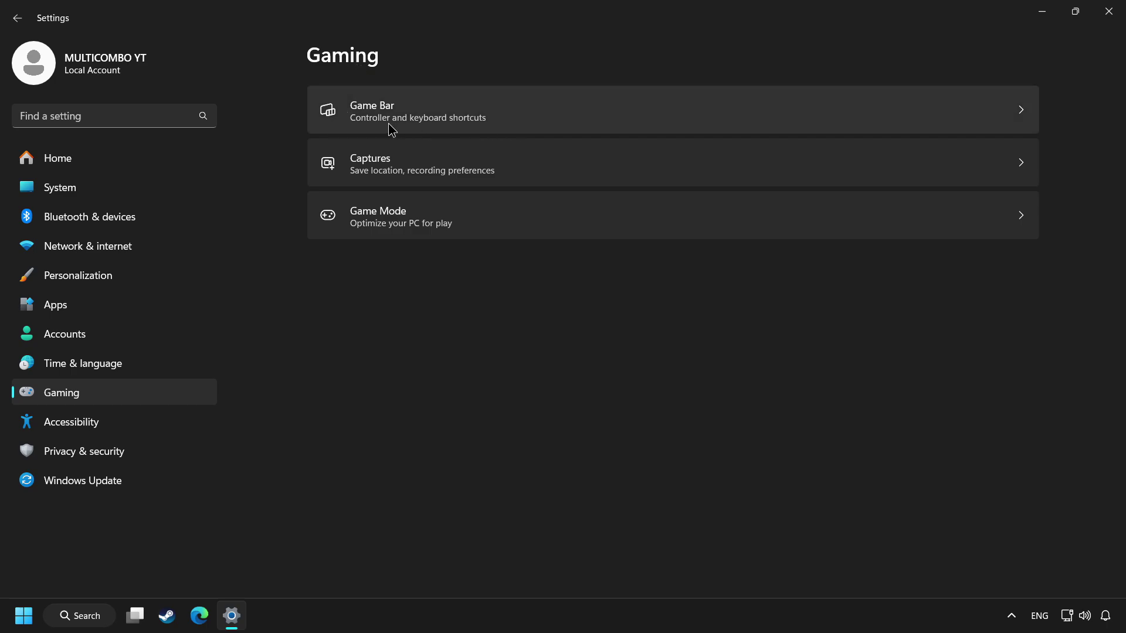
left_click(437, 126)
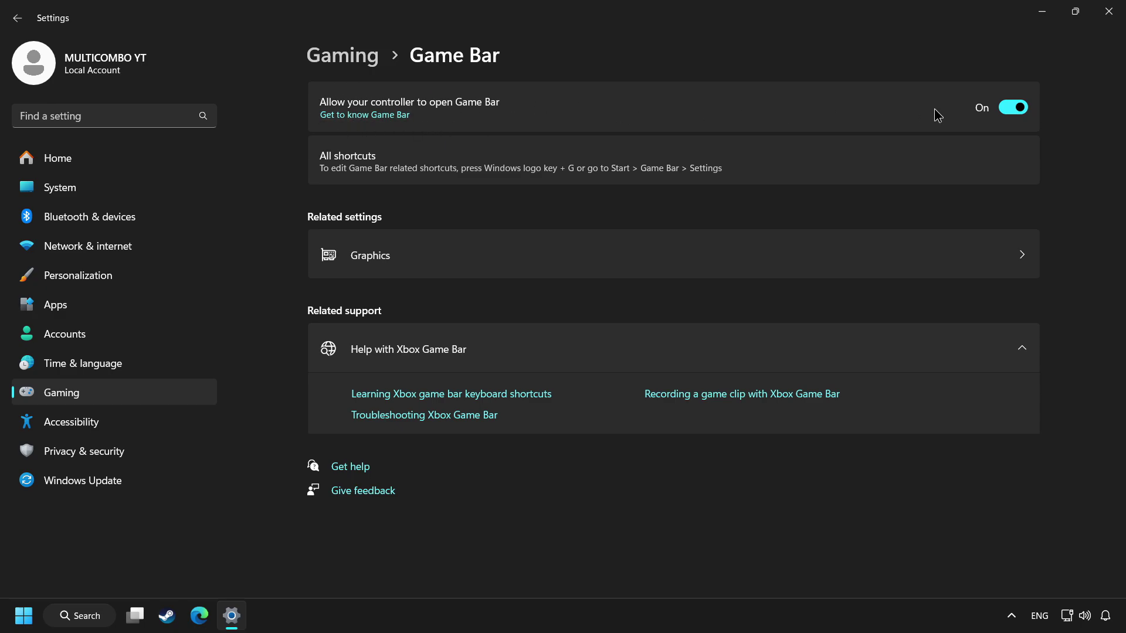
left_click(1018, 117)
left_click(1109, 13)
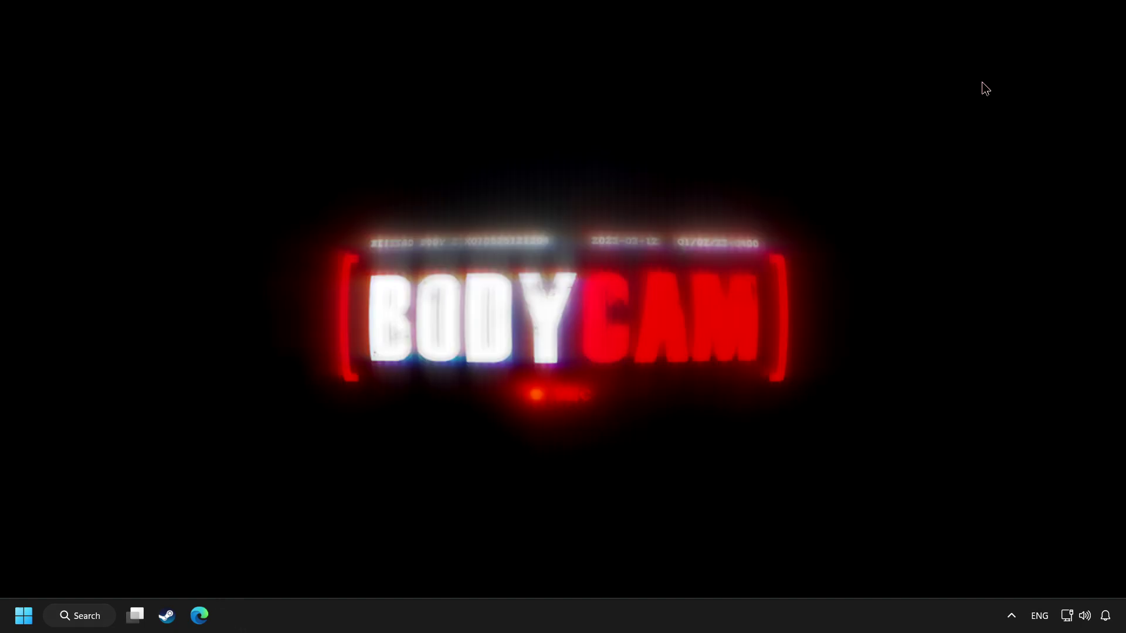
Step: Search Windows for "performance", open the appearance and performance options of Windows and apply "Adjust for best performance" to the visual effects
left_click(96, 622)
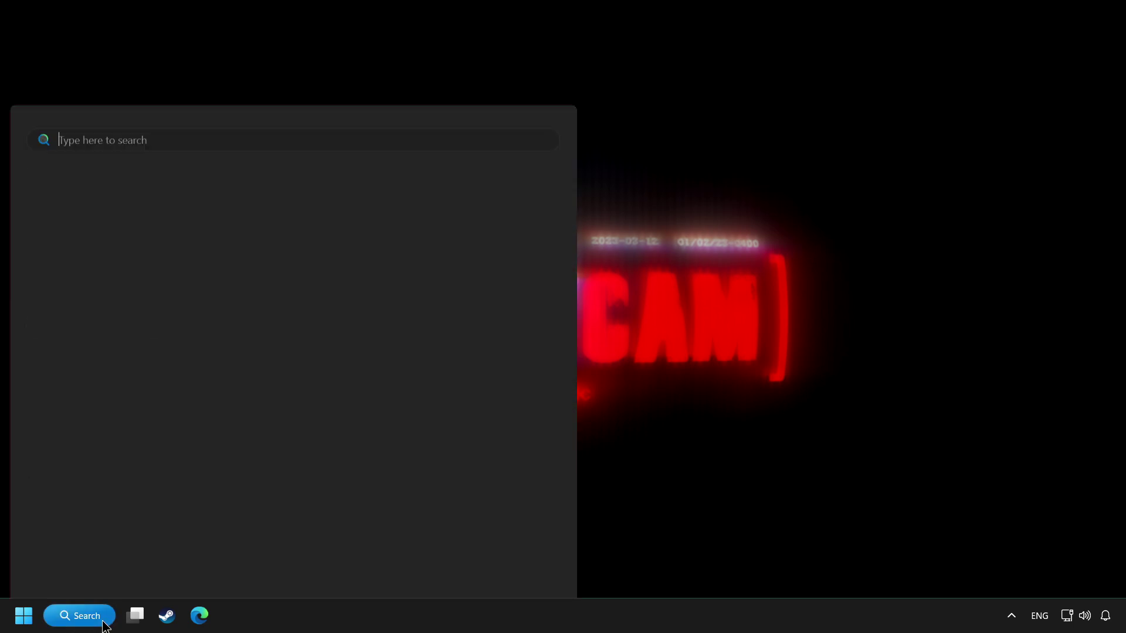
type("performance")
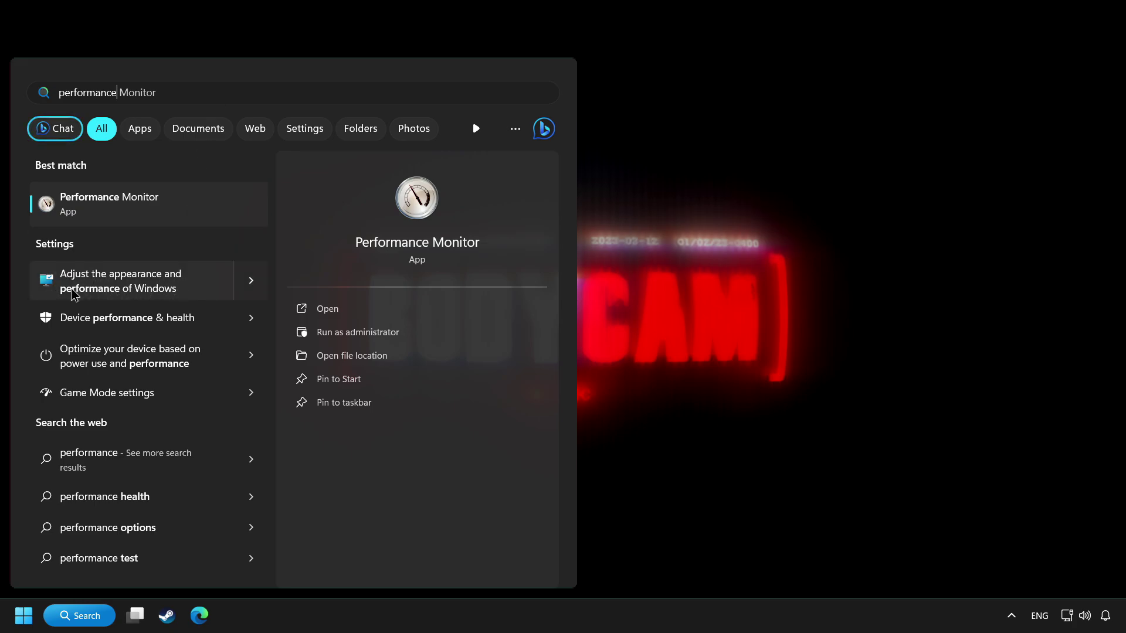
left_click(136, 283)
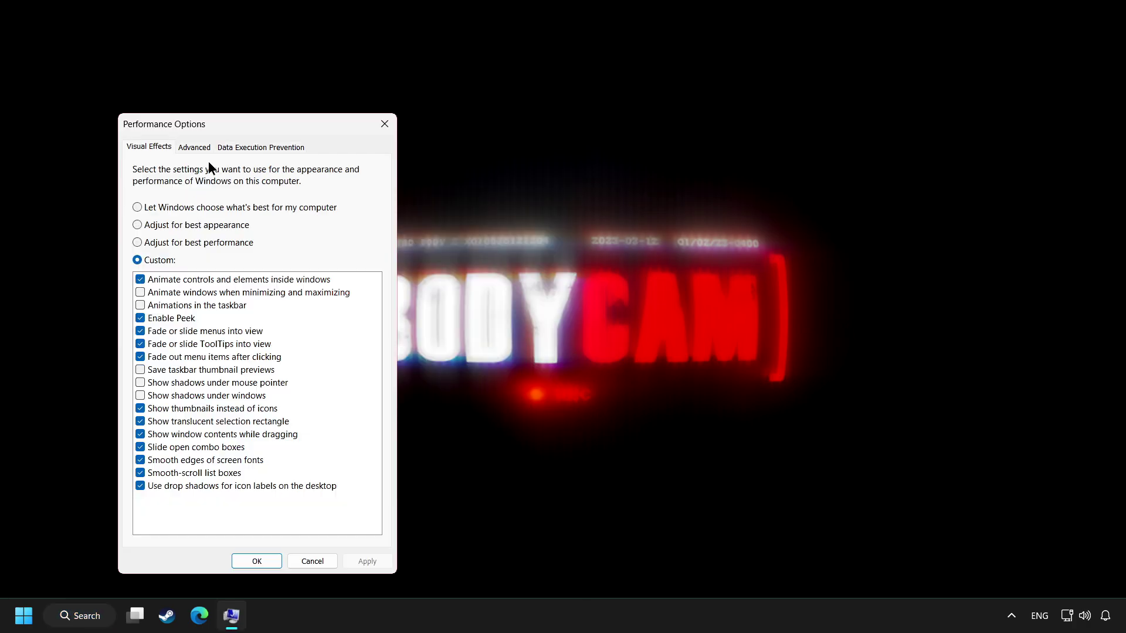
left_click_drag(226, 126, 509, 82)
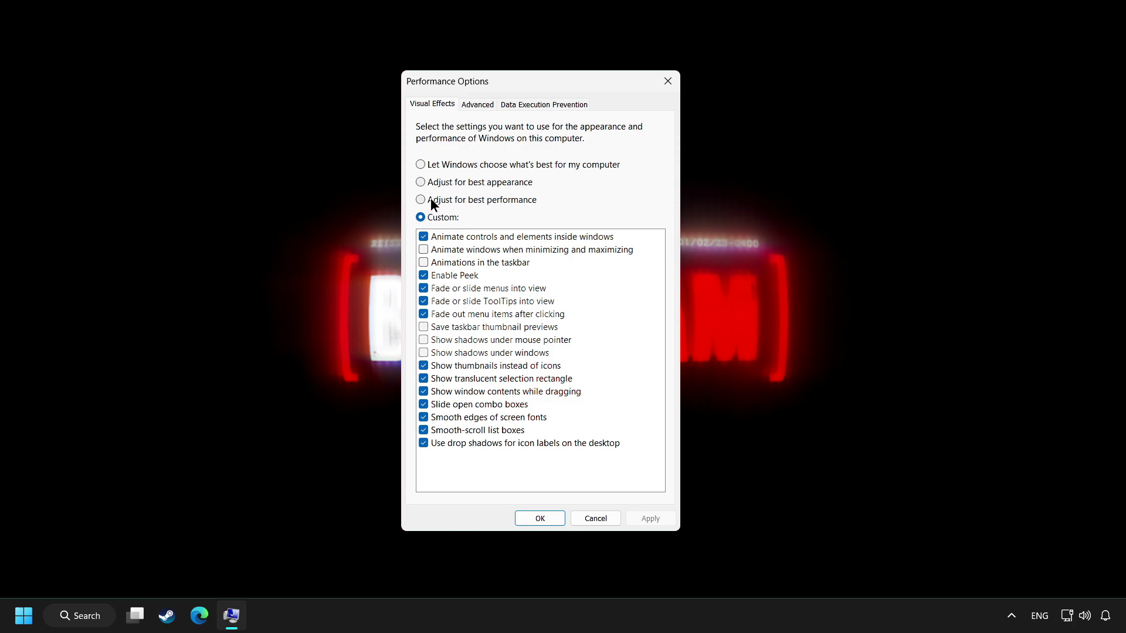
left_click(456, 199)
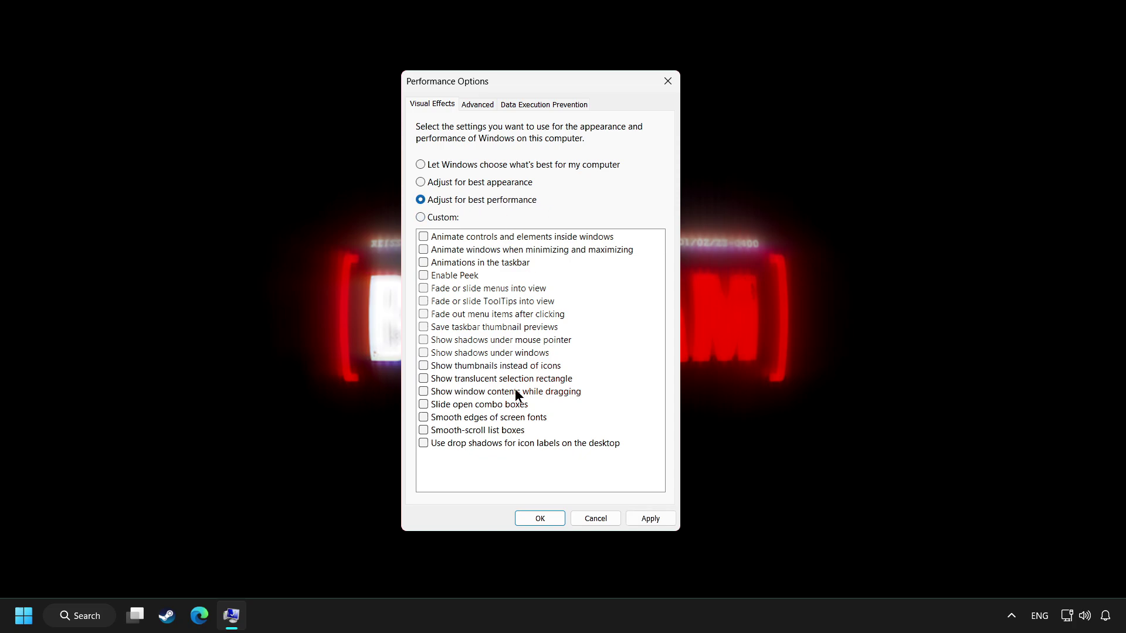
left_click(655, 519)
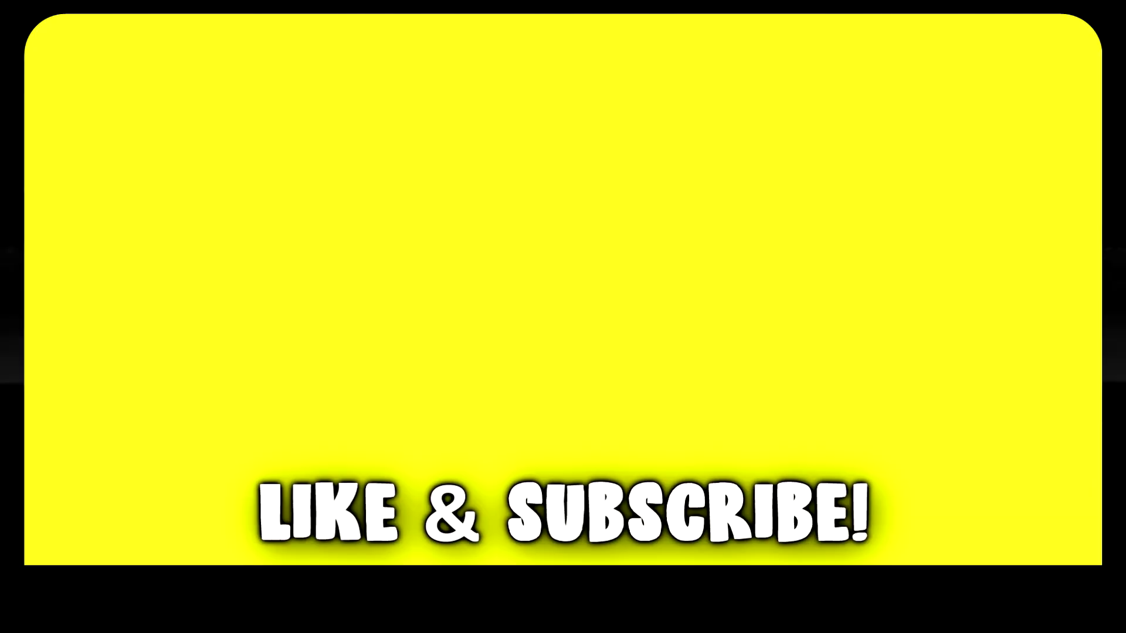